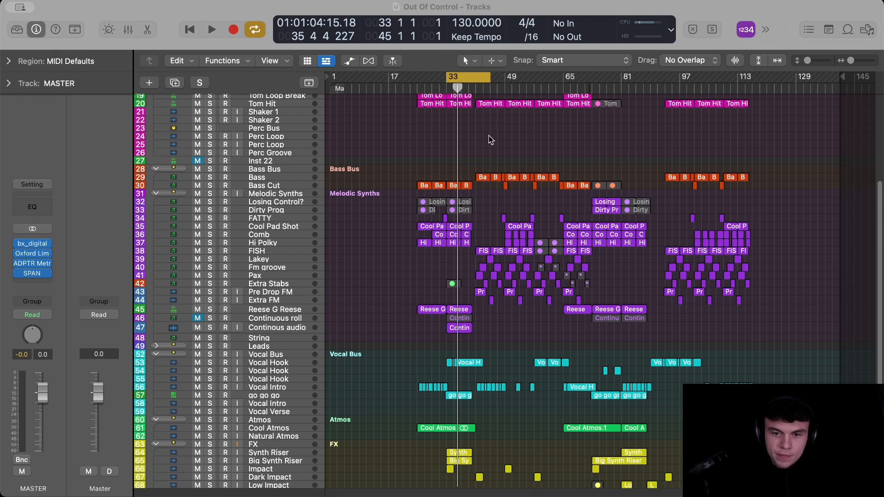
Play back the build-up leading into the drop, from about bar 36 to bar 44.
scroll(476, 147, up, 5)
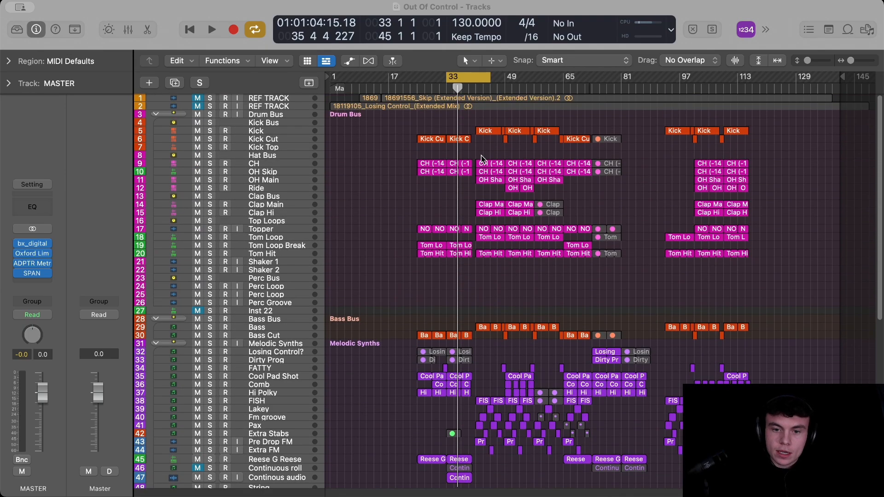
scroll(481, 156, down, 4)
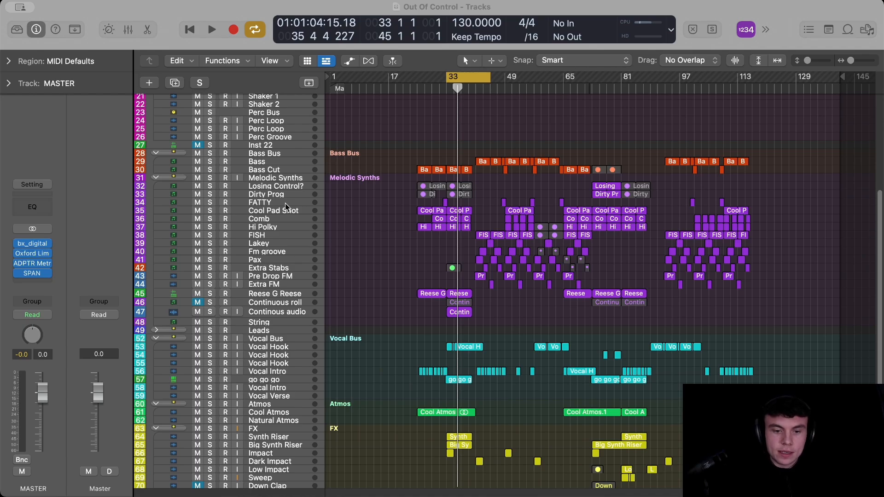
scroll(433, 219, up, 2)
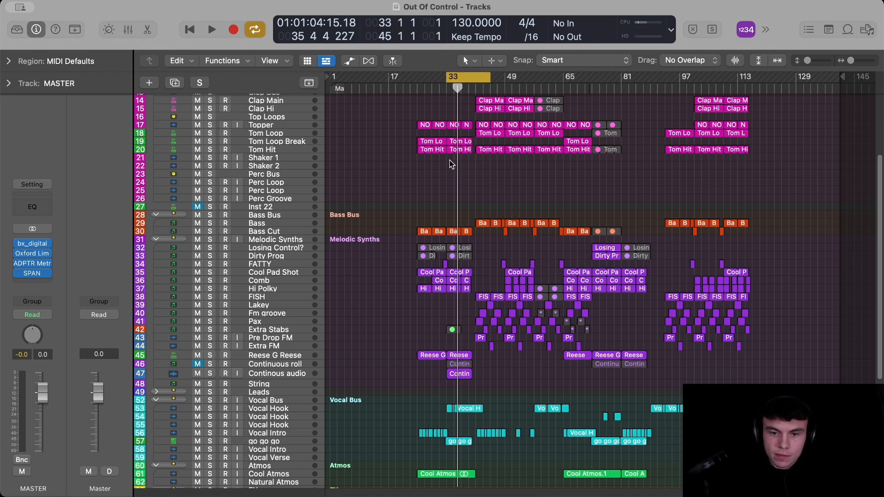
key(space)
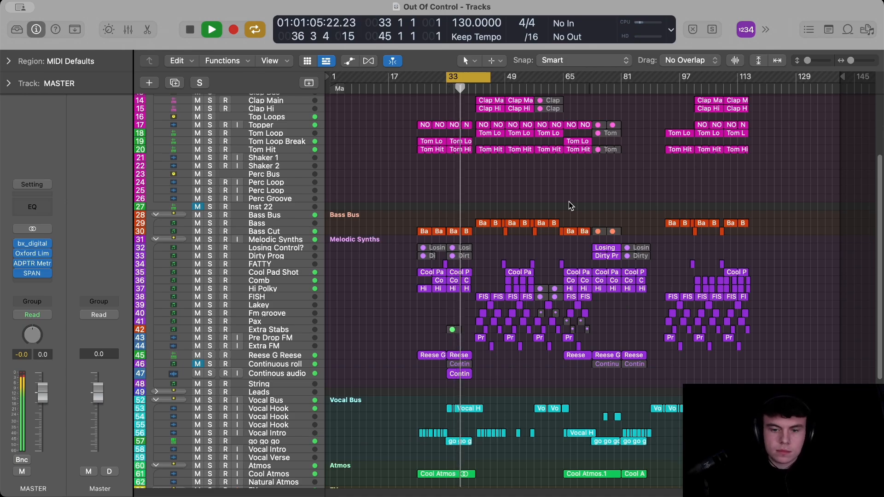
scroll(568, 201, up, 5)
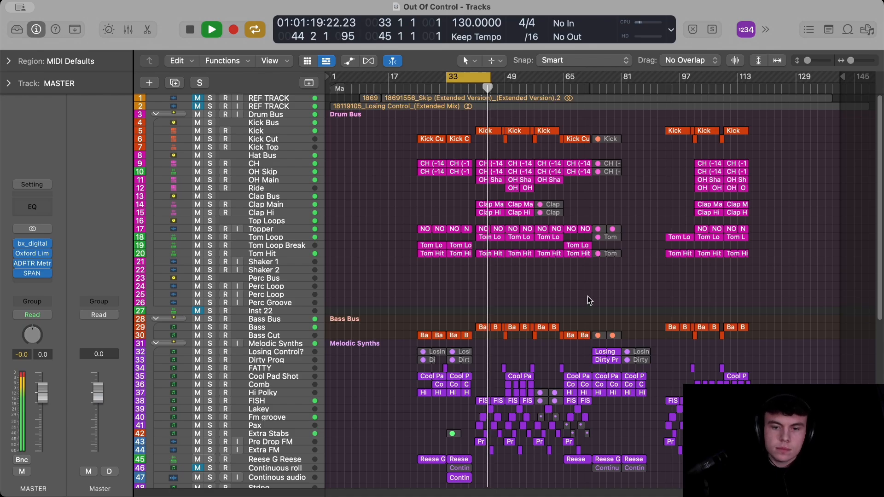
key(space)
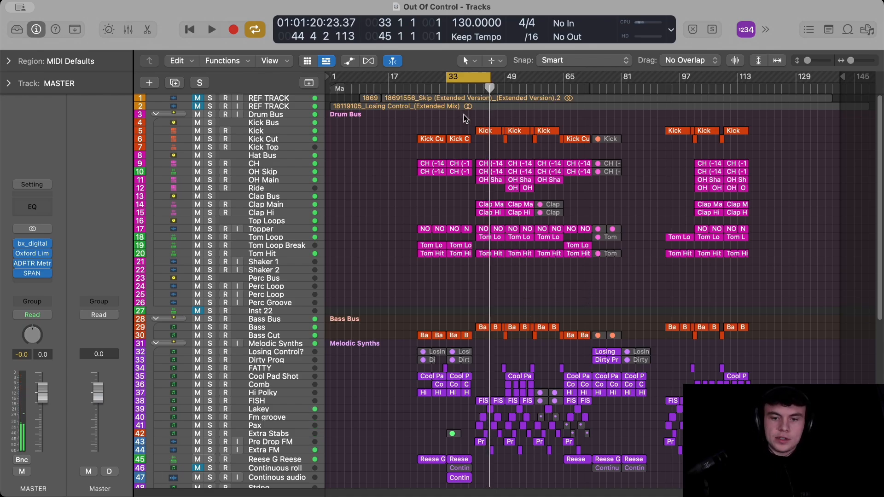
Review the tracks around bars 34 and 41 and place the playhead at bar 33, where the build-up starts.
mouse_move(468, 89)
mouse_down()
mouse_move(430, 88)
mouse_move(450, 88)
mouse_up()
scroll(511, 238, down, 3)
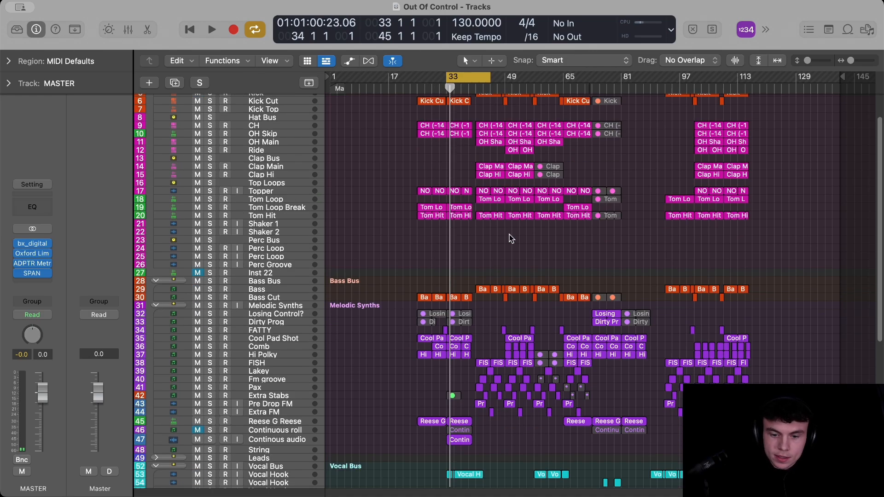
scroll(511, 239, down, 10)
click(477, 90)
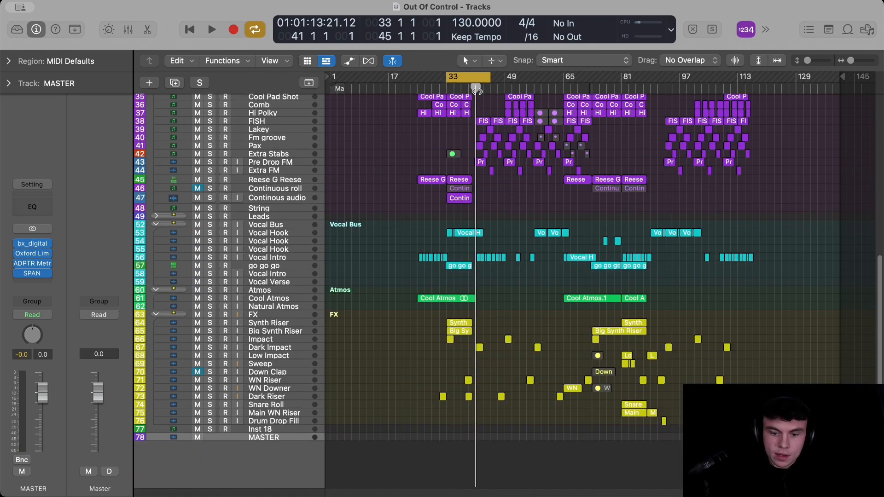
scroll(375, 313, up, 12)
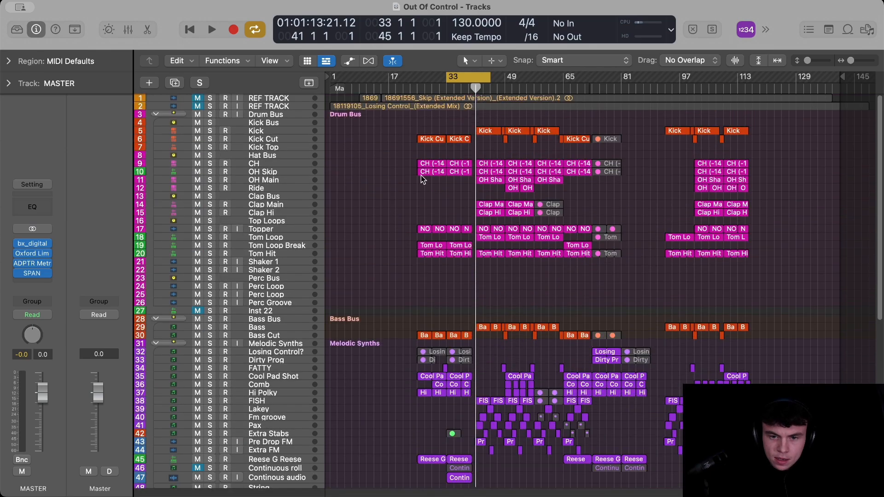
drag(474, 86, 447, 103)
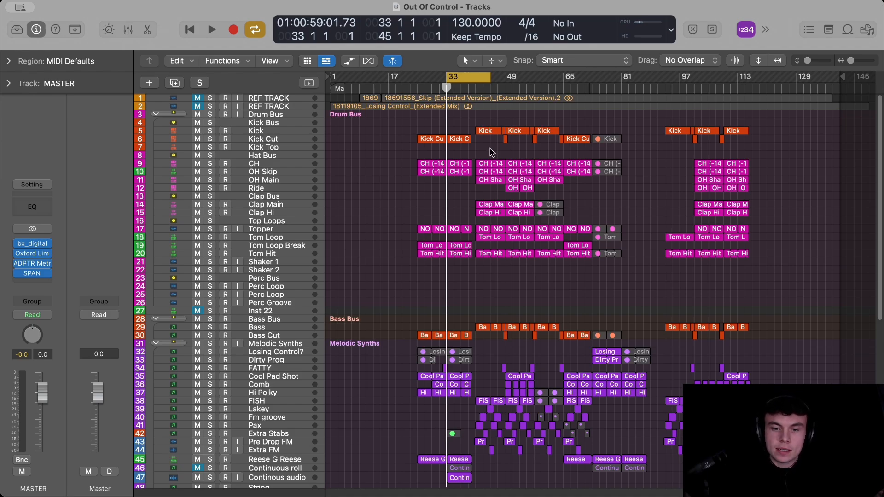
Insert the stereo version of Ozone Imager 2 after SPAN on the MASTER channel.
scroll(479, 267, down, 10)
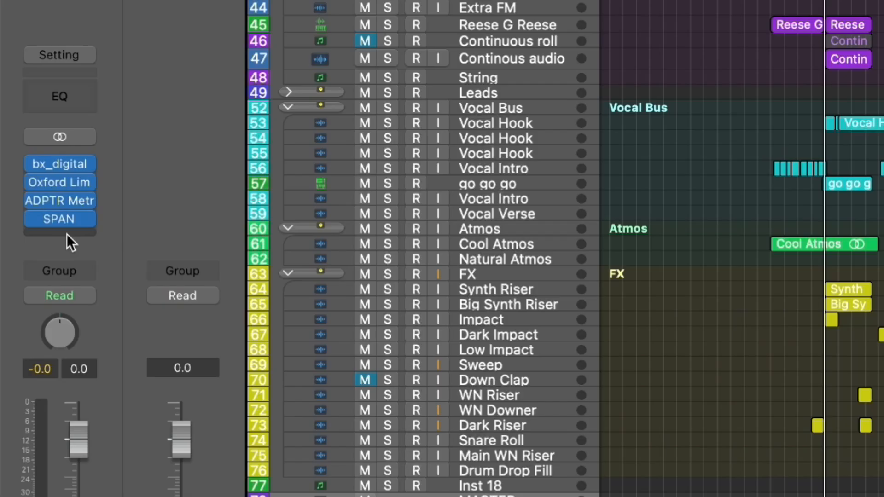
click(36, 282)
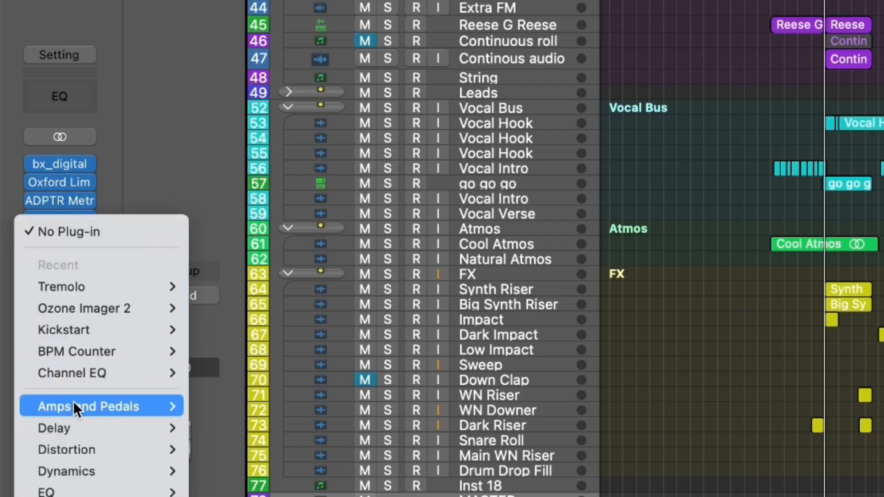
mouse_move(88, 326)
mouse_move(92, 310)
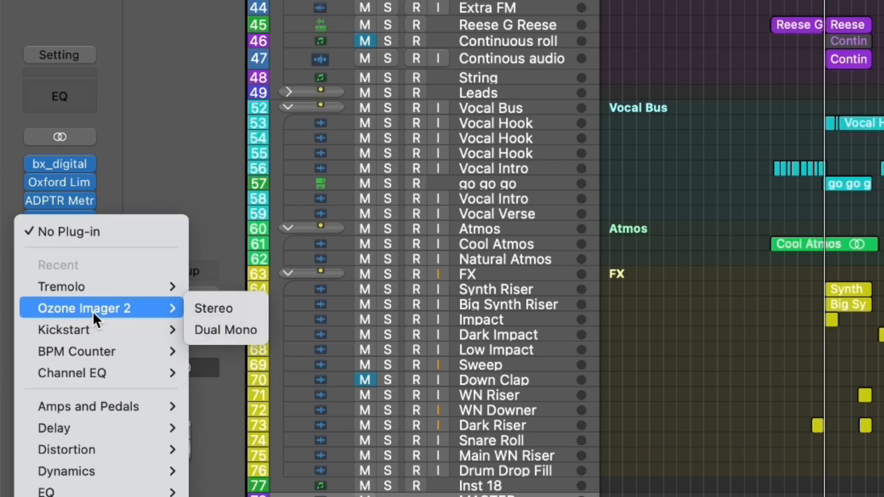
click(247, 310)
drag(512, 140, 563, 80)
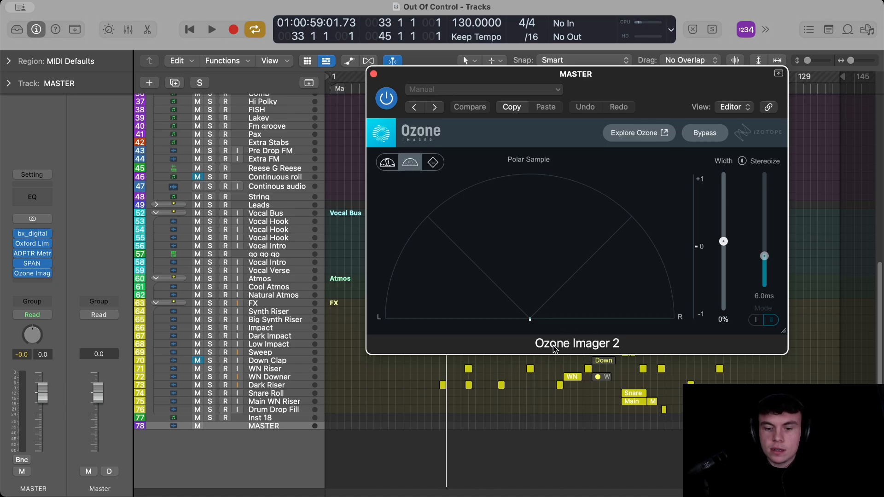
Reposition the Ozone Imager 2 window over the arrangement and close it.
drag(678, 93, 668, 93)
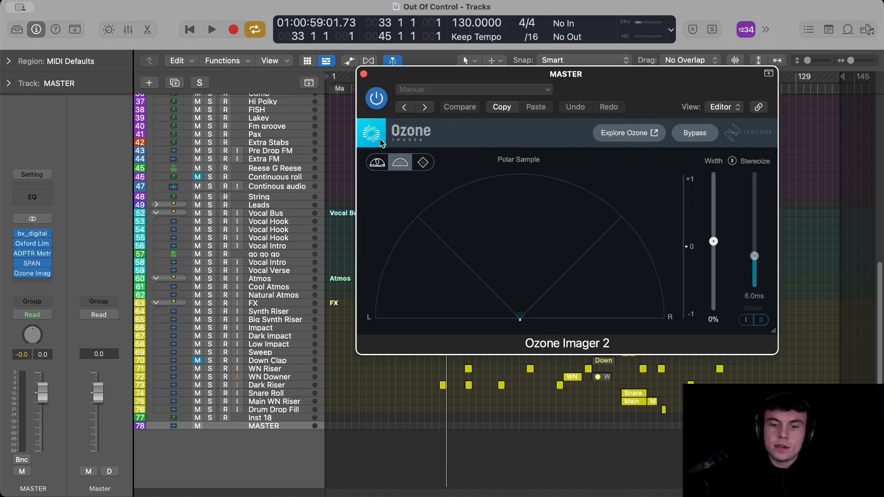
drag(698, 89, 710, 121)
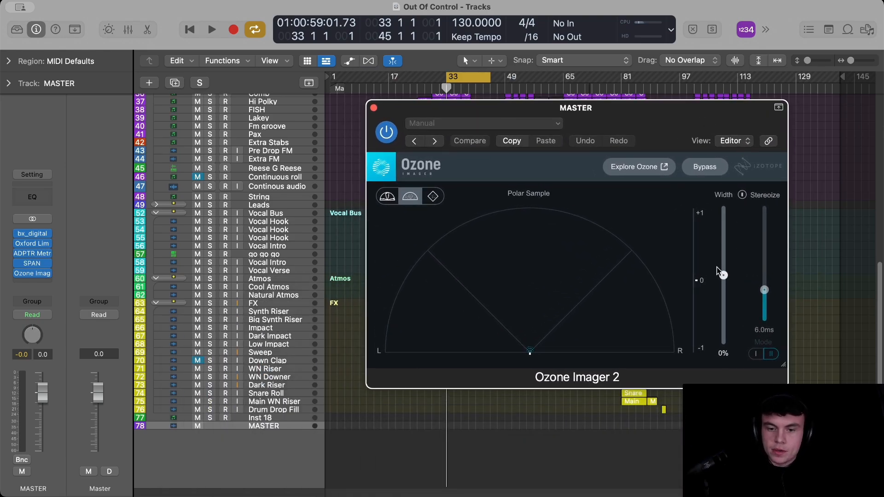
drag(594, 109, 590, 203)
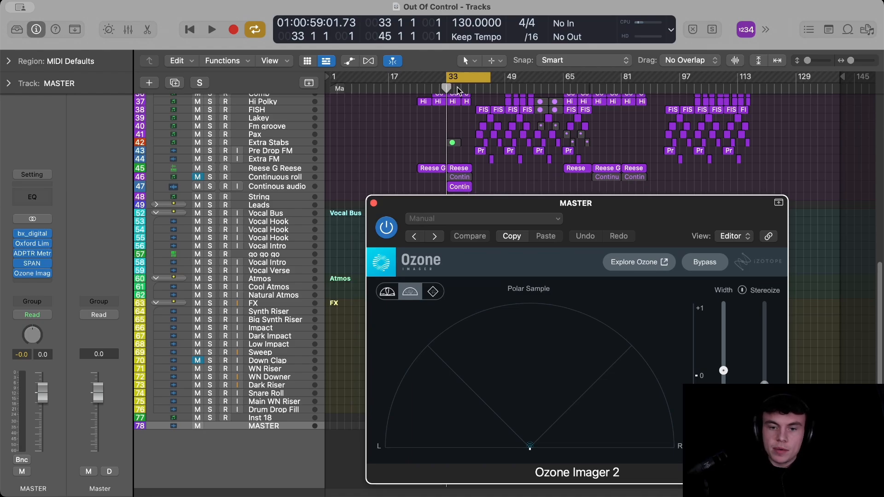
drag(700, 212, 686, 150)
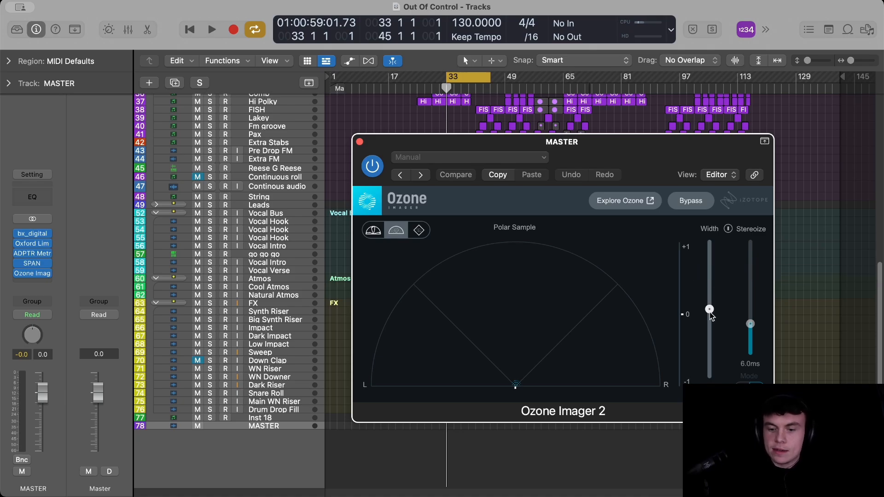
drag(659, 180, 648, 235)
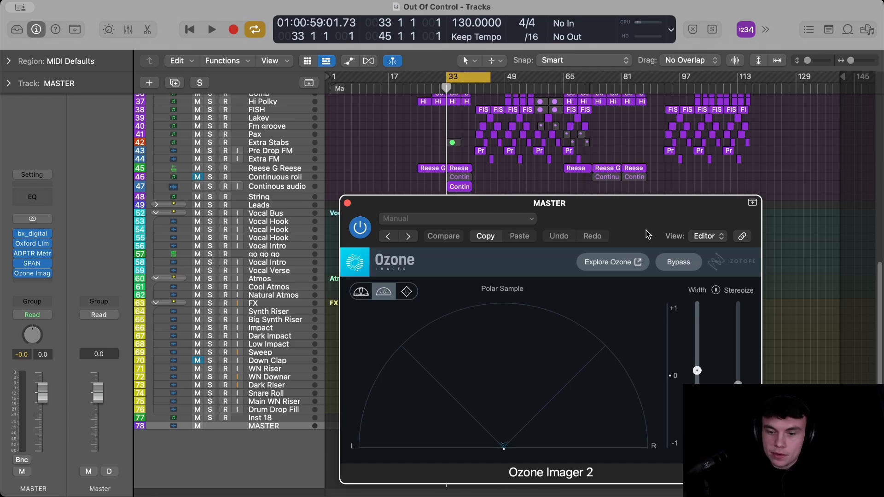
drag(648, 235, 708, 208)
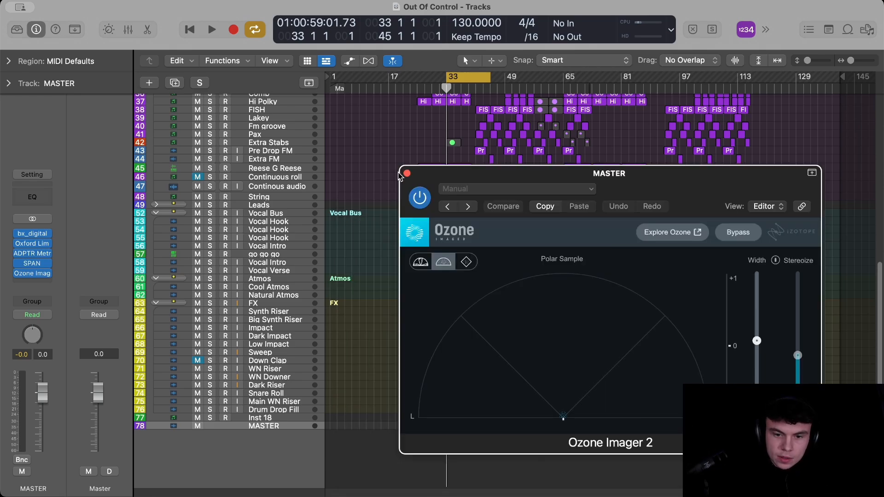
click(407, 176)
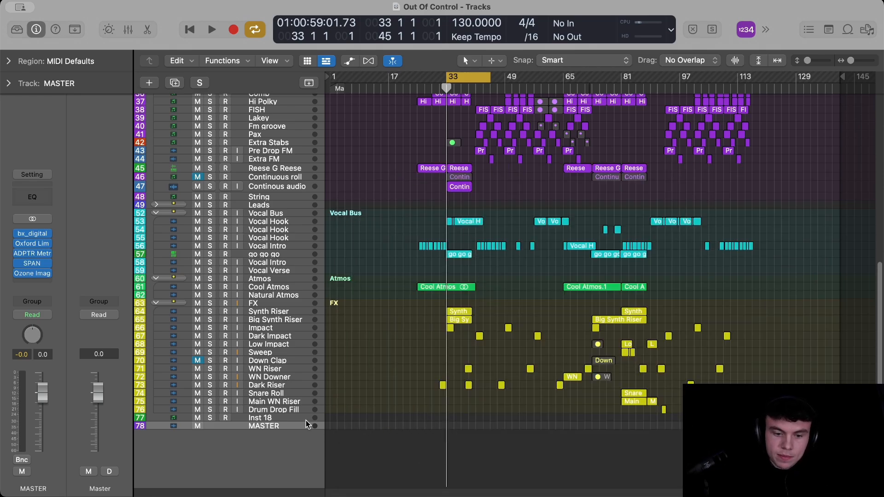
Place the playhead at bar 41 and show track automation with the MASTER track in view.
scroll(582, 155, up, 15)
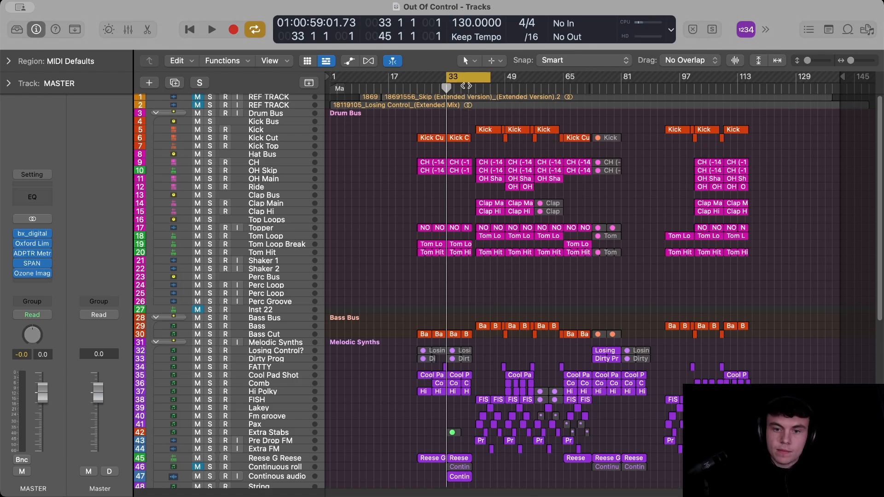
drag(476, 88, 476, 89)
scroll(491, 188, down, 15)
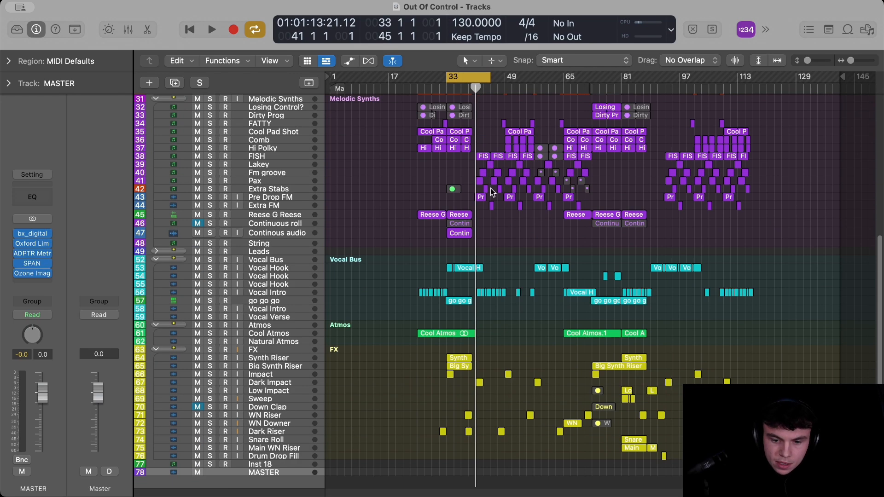
mouse_move(628, 320)
mouse_down()
mouse_move(607, 344)
mouse_move(409, 462)
mouse_up()
scroll(436, 362, down, 2)
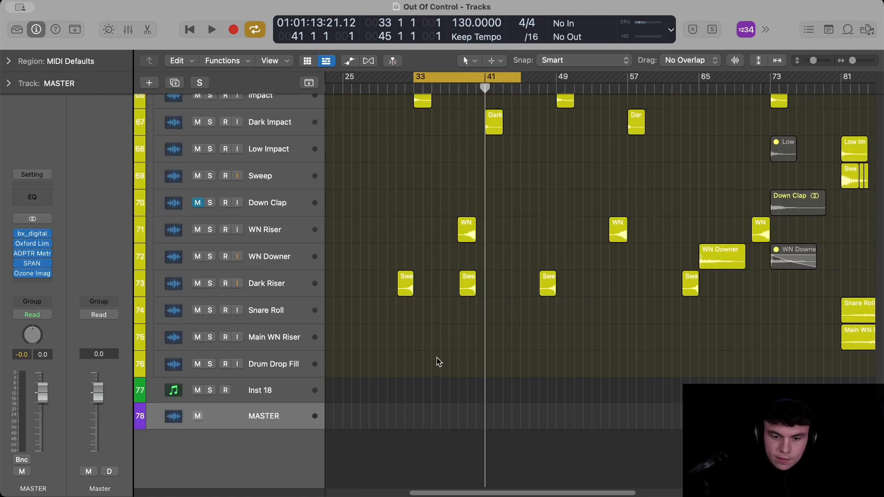
key(a)
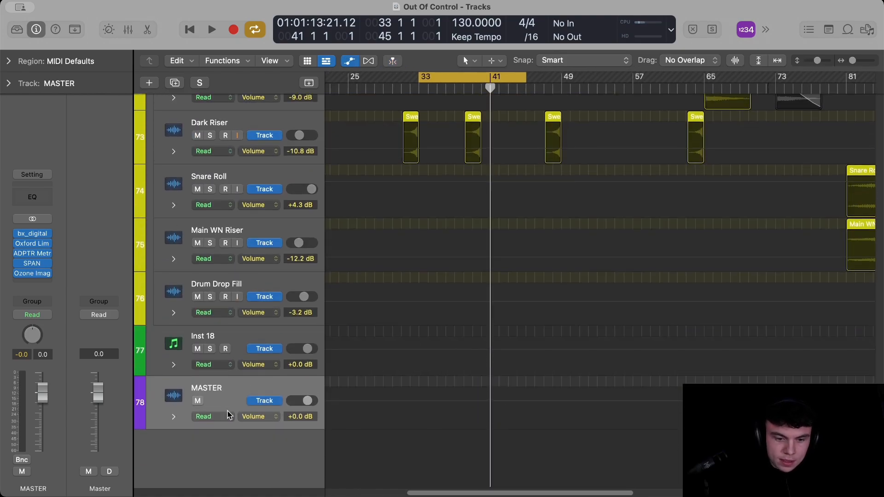
Reopen Ozone Imager 2, set MASTER's automation mode to Touch, and touch the Width control to select it for automation.
click(32, 273)
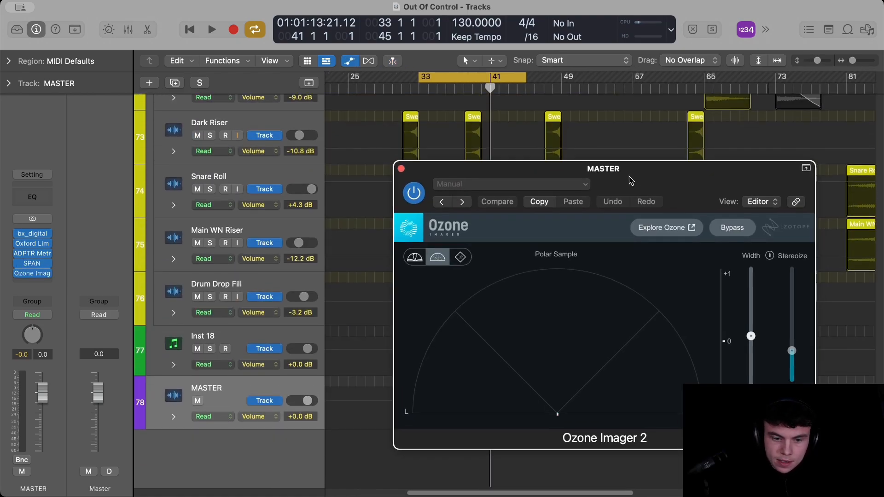
drag(629, 180, 614, 162)
click(212, 417)
click(208, 423)
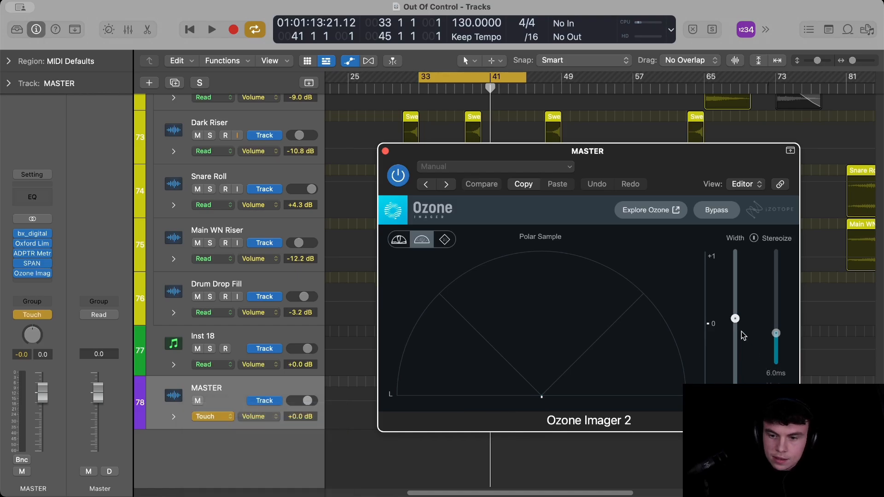
click(735, 319)
Return MASTER's automation mode to Read and close the Ozone Imager 2 window.
click(212, 416)
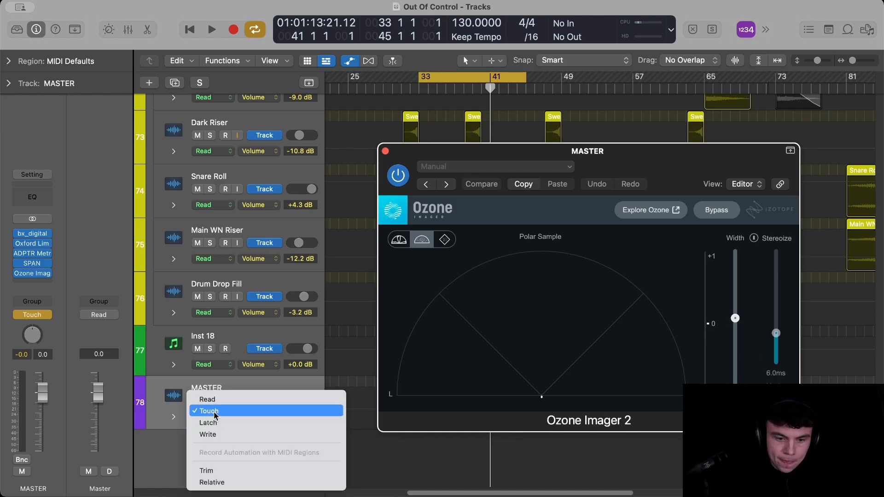
click(205, 397)
click(386, 151)
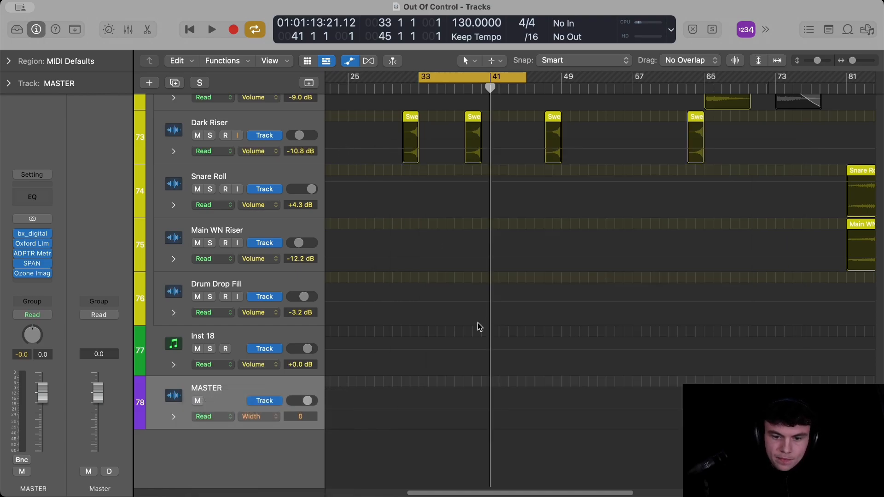
Automate MASTER's Width from 0 at bar 33 up to +73 just before bar 41, dropping back to 0 at bar 41.
click(474, 421)
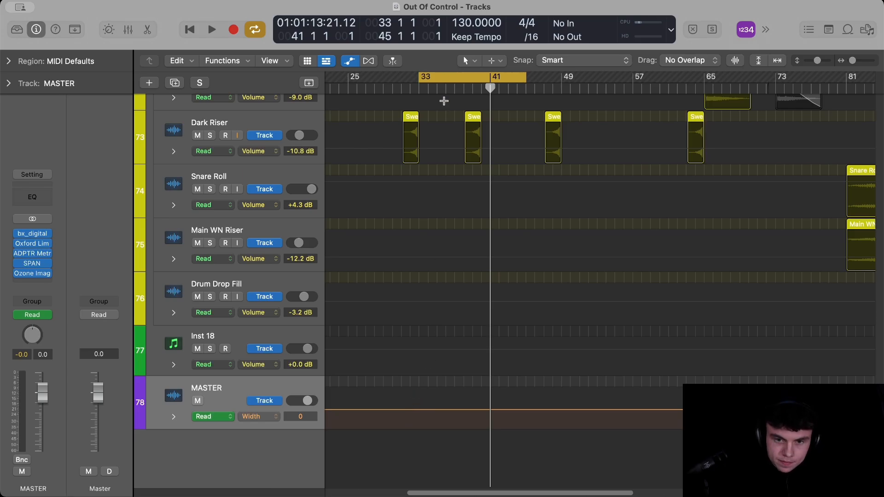
drag(420, 405, 490, 398)
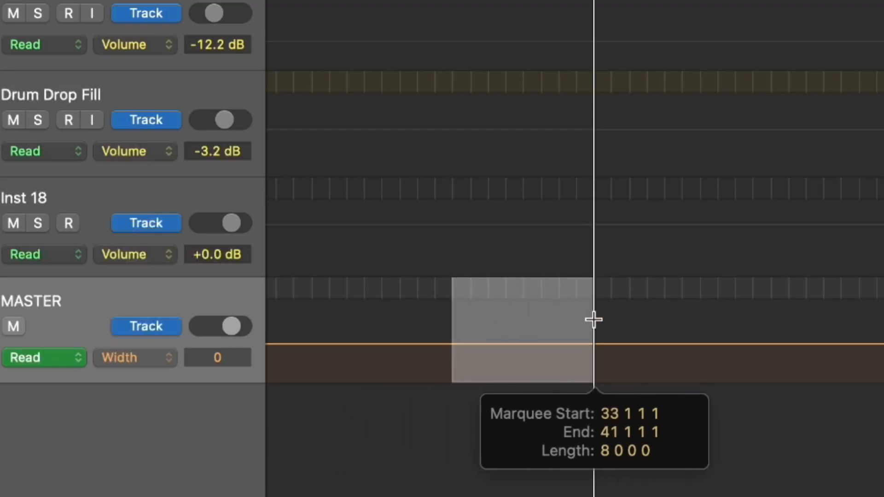
drag(594, 319, 595, 320)
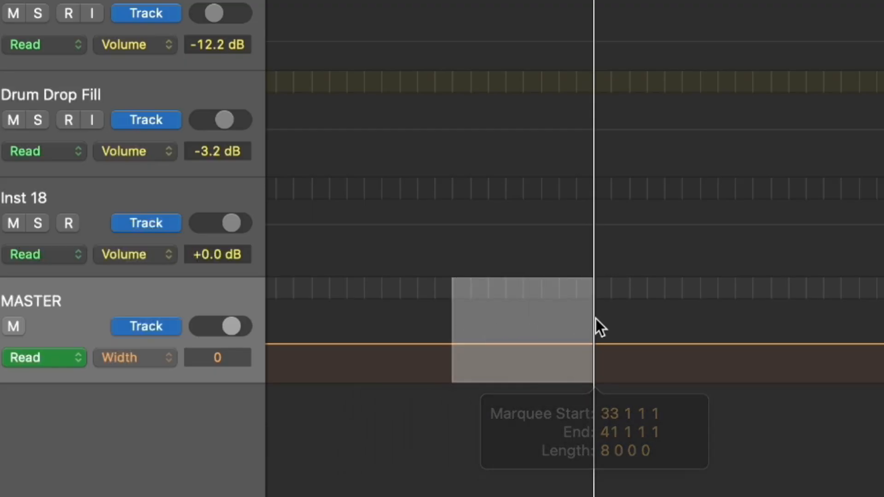
click(482, 338)
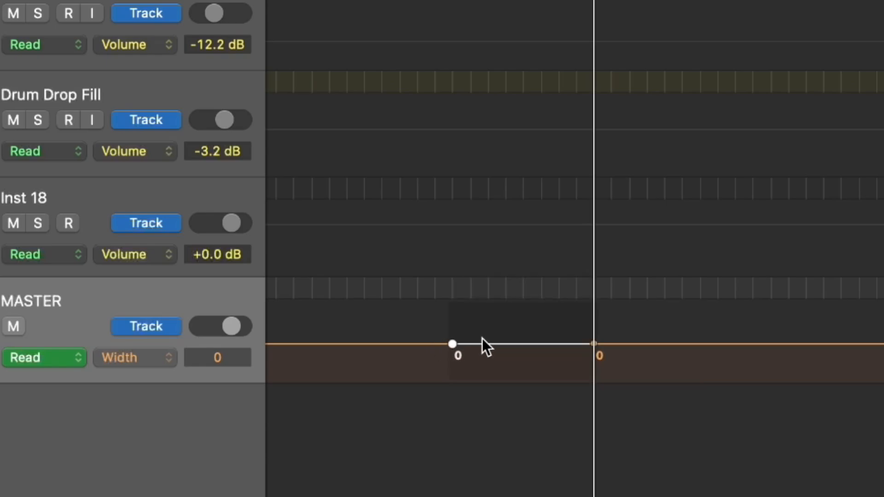
click(587, 345)
drag(587, 344, 587, 314)
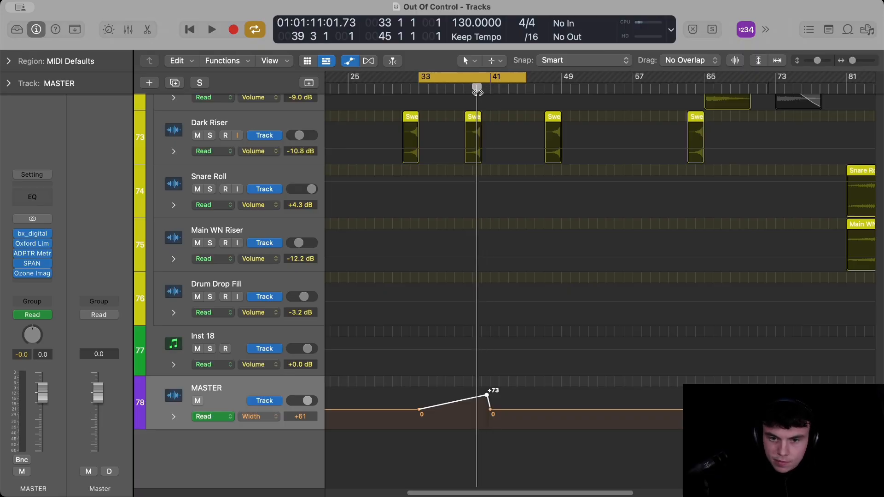
drag(478, 92, 489, 89)
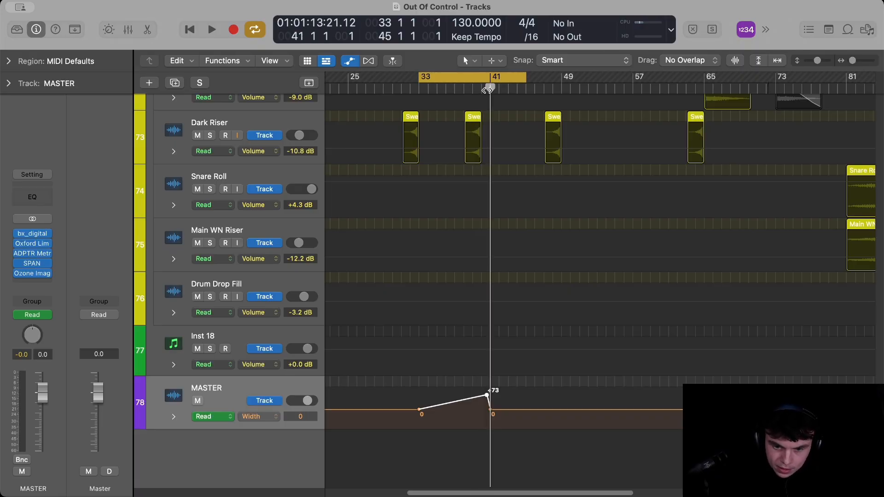
Play the build-up through the drop at bar 41 to hear MASTER's Width automation, and stop playback.
scroll(474, 167, up, 15)
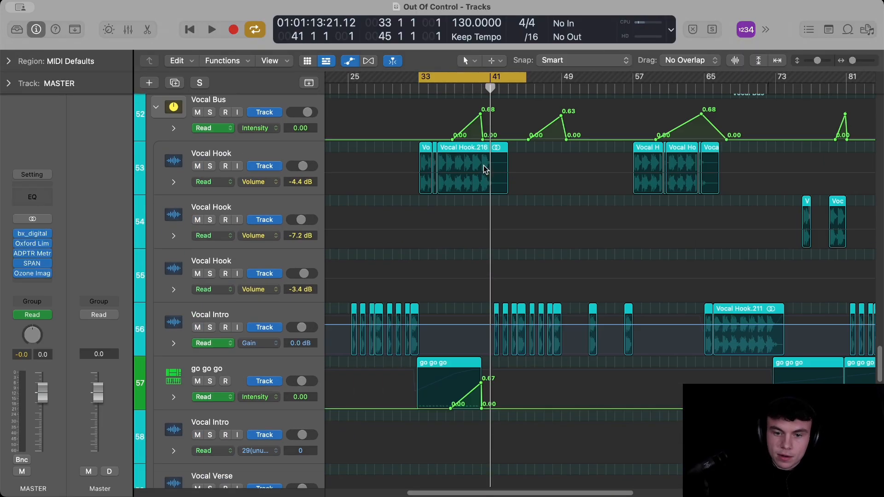
scroll(484, 167, down, 10)
scroll(485, 167, up, 10)
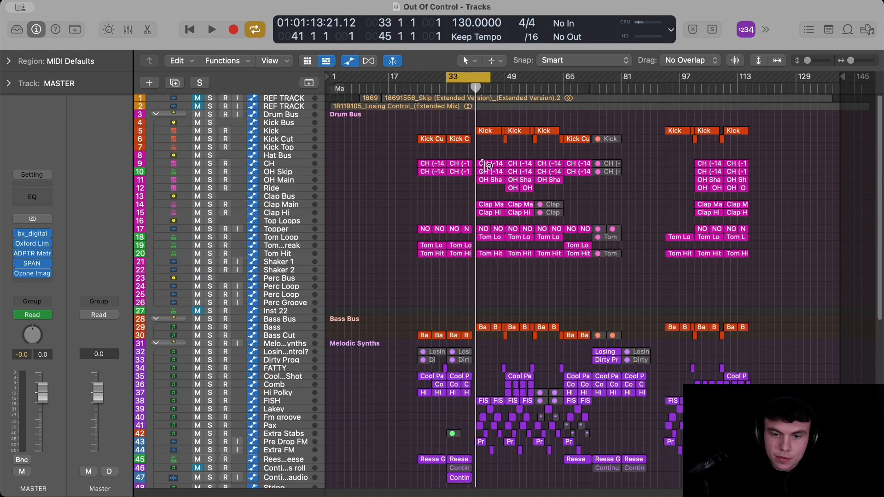
scroll(486, 167, down, 15)
scroll(411, 413, up, 10)
scroll(411, 413, down, 2)
scroll(618, 328, right, 1)
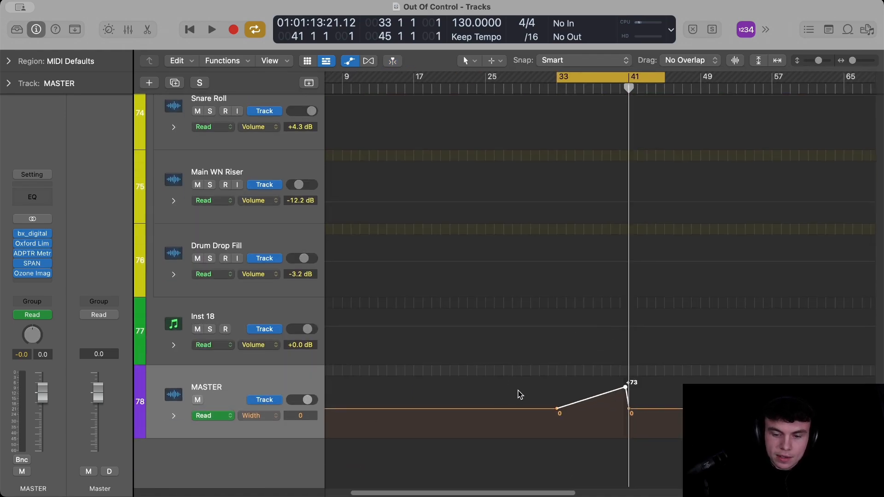
key(space)
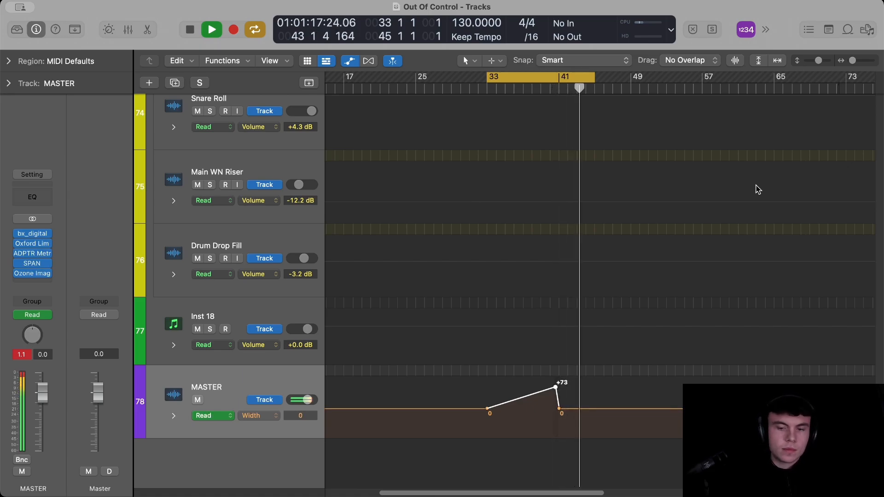
key(space)
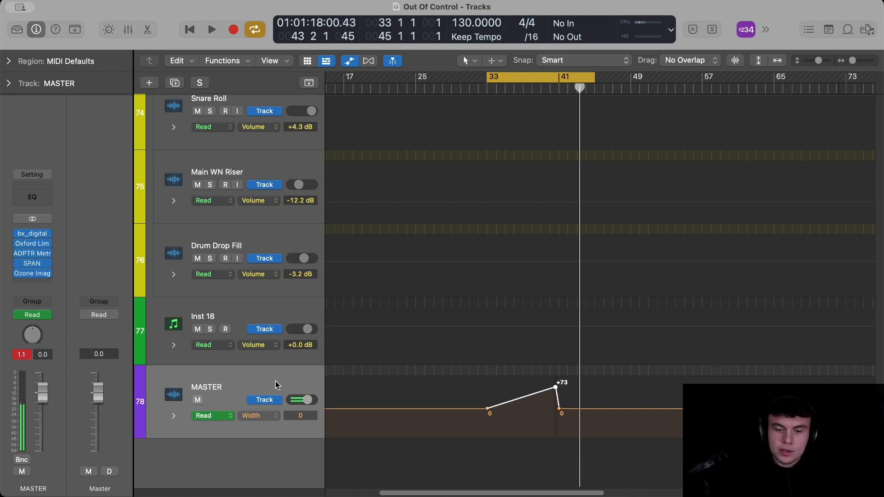
Check the automated Width in Ozone Imager 2 with the playhead moved from bar 40 back to bar 34, and close the plug-in window.
click(555, 89)
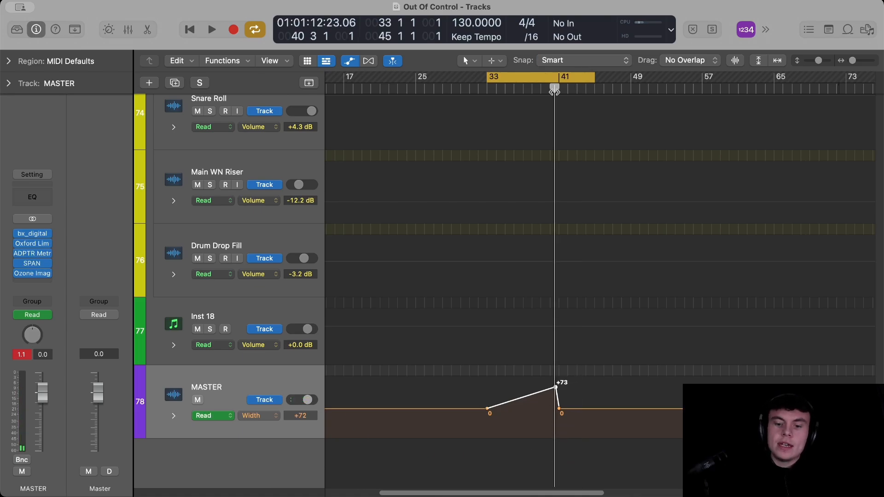
drag(555, 91, 555, 89)
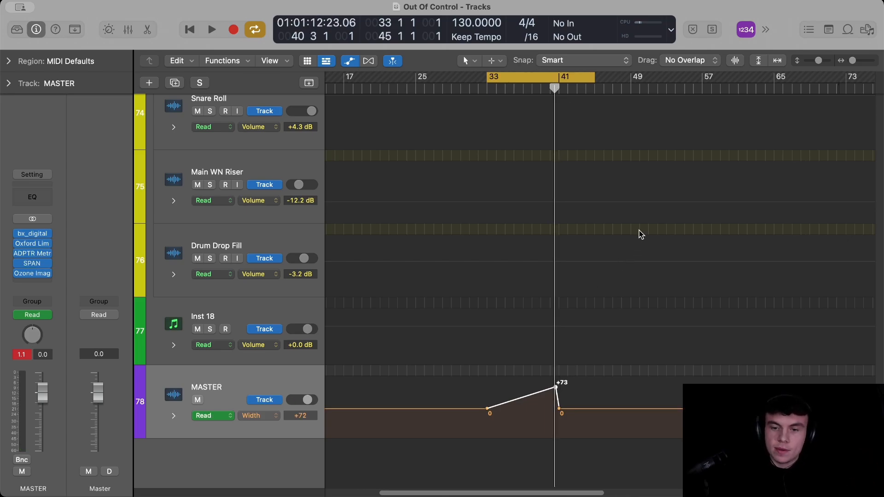
click(550, 91)
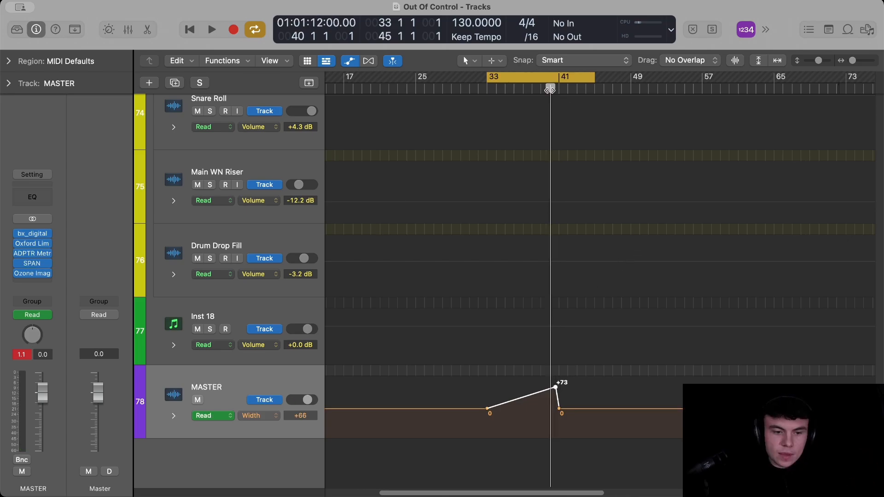
click(33, 275)
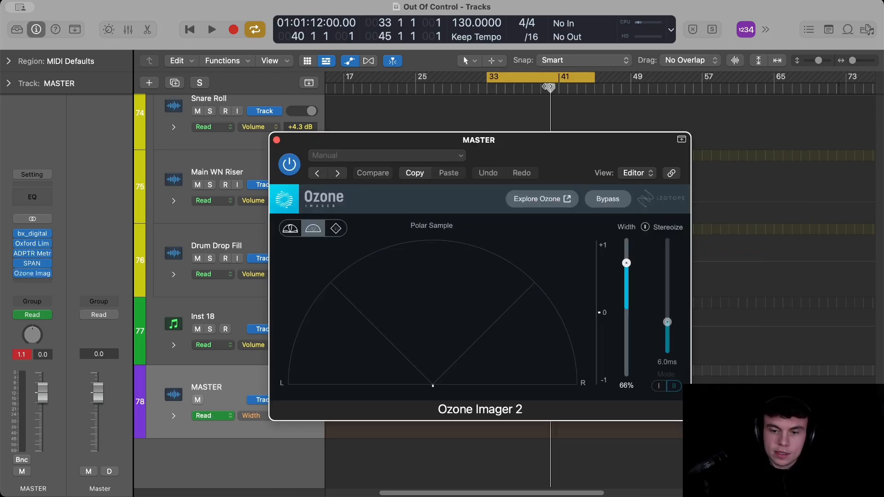
drag(552, 87, 496, 88)
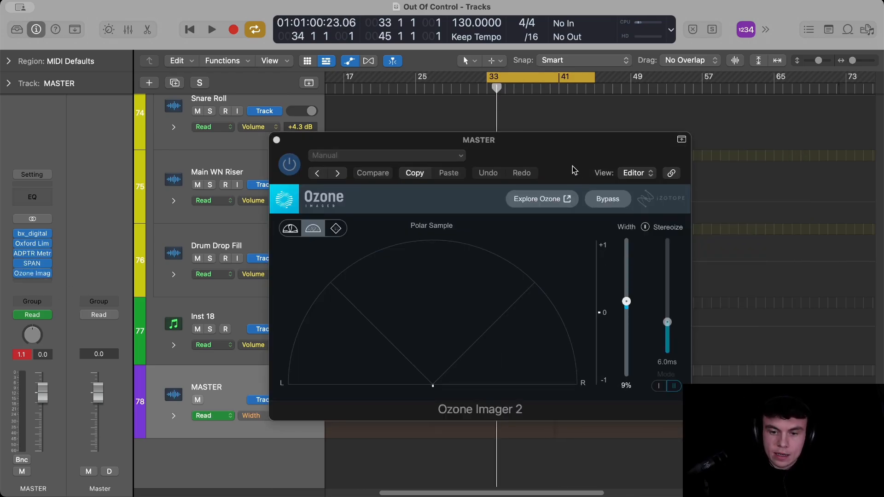
drag(442, 162, 378, 154)
click(213, 132)
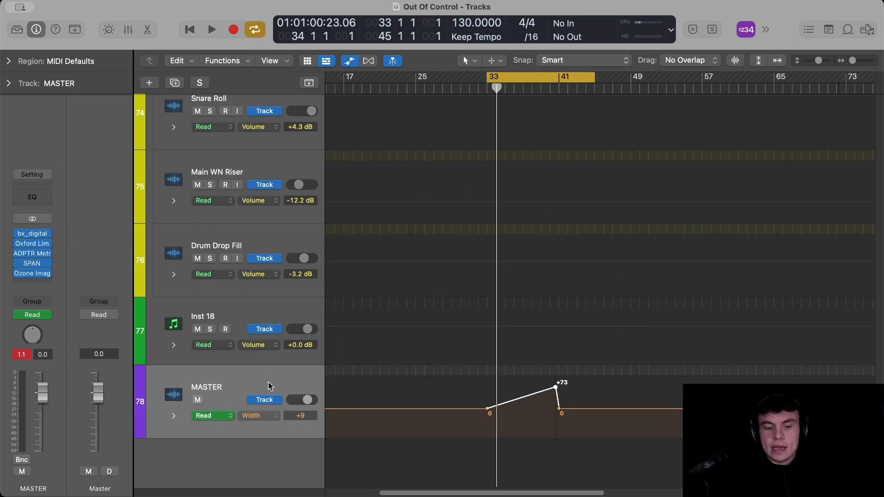
Hide track automation, look over the arrangement's track groups, and select the MASTER track again.
key(a)
scroll(465, 284, down, 10)
scroll(465, 284, up, 8)
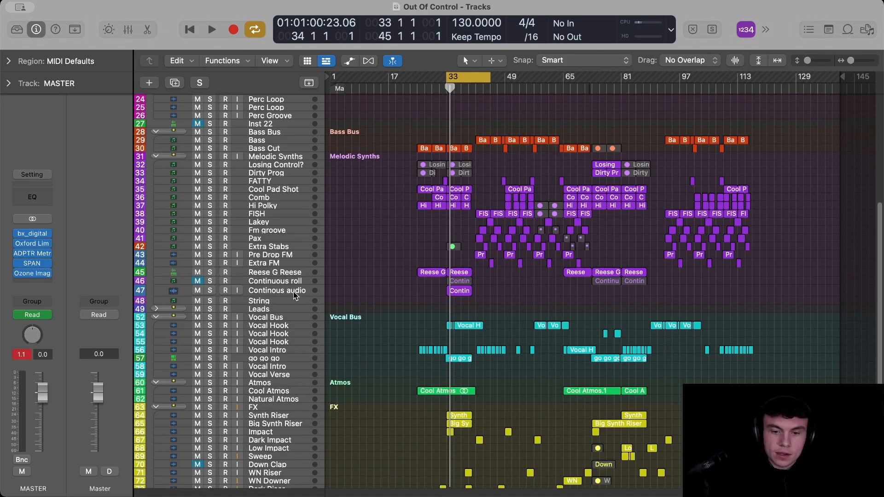
scroll(295, 295, up, 4)
click(278, 223)
scroll(278, 223, up, 4)
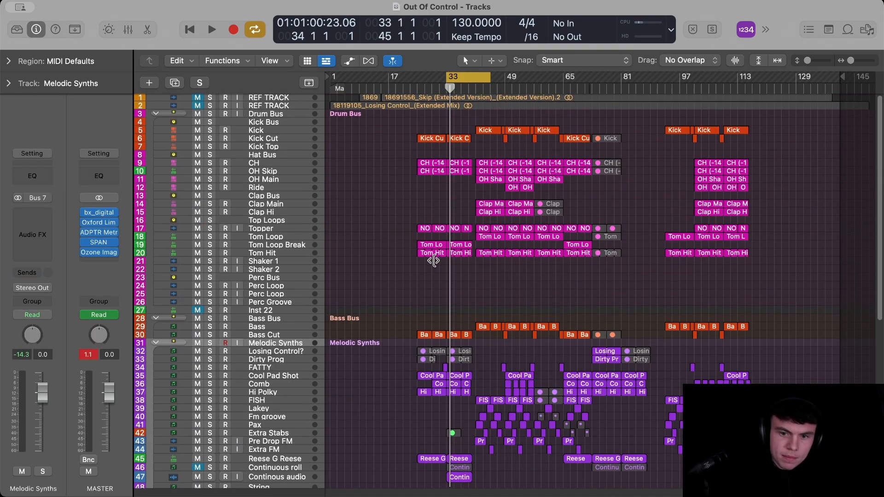
scroll(430, 258, down, 15)
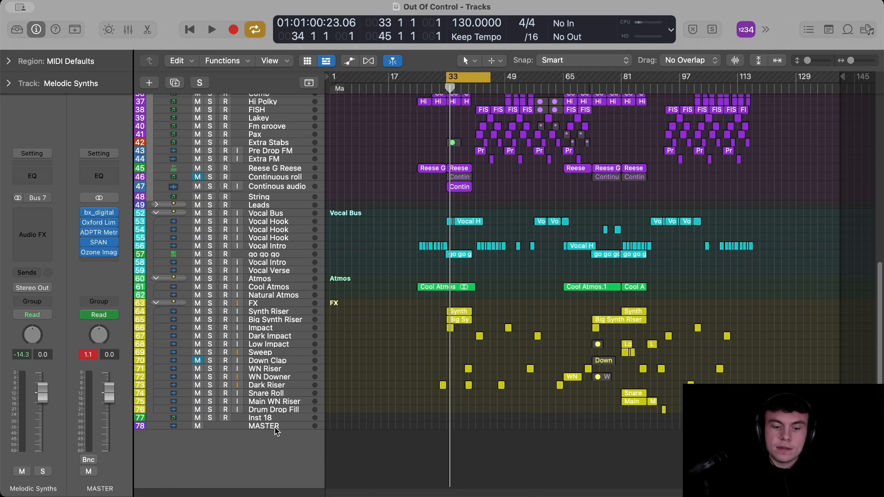
click(276, 427)
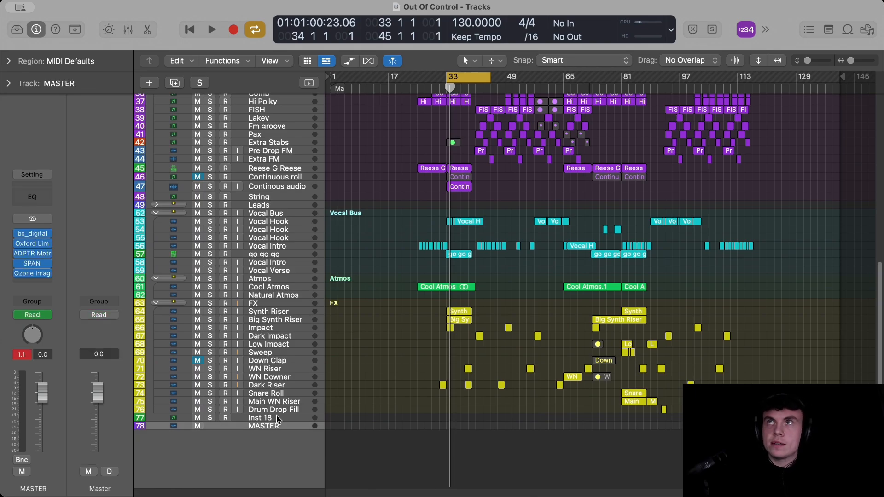
Zoom in on the FX group's risers at bar 33 and select the Synth Riser track.
scroll(356, 337, up, 10)
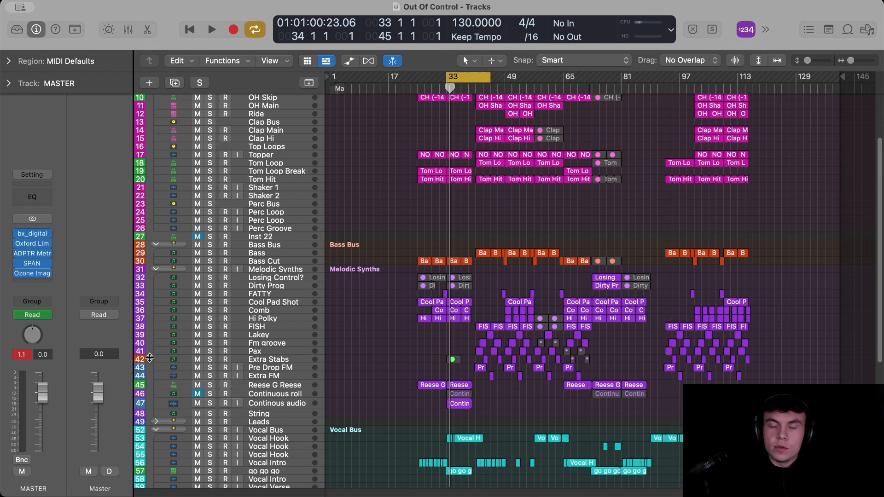
scroll(393, 291, down, 9)
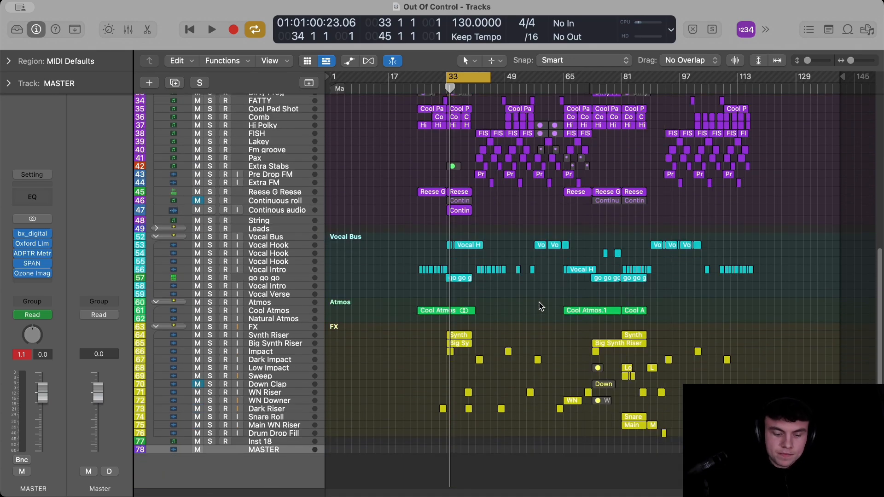
drag(552, 287, 433, 381)
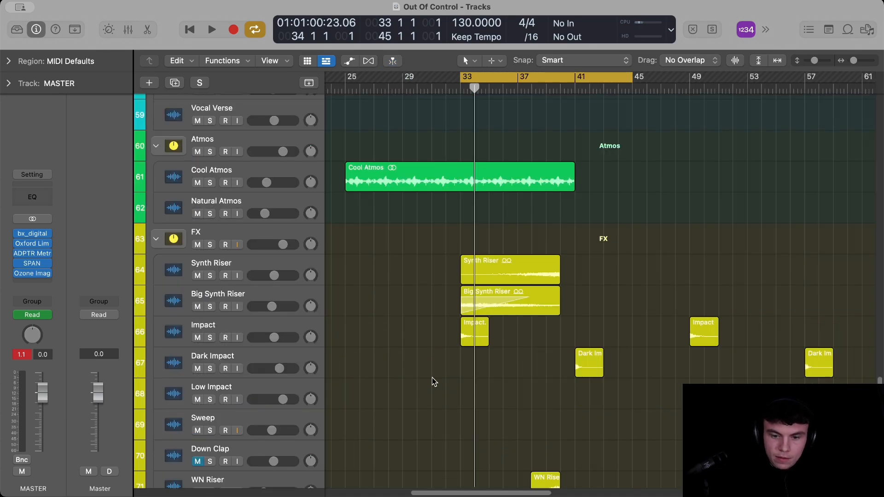
click(279, 268)
click(292, 300)
scroll(677, 274, down, 5)
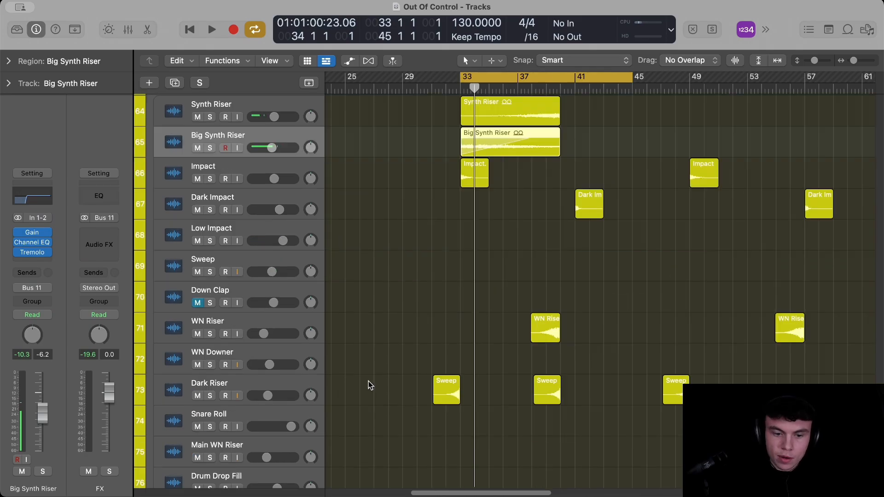
scroll(369, 385, up, 5)
click(272, 256)
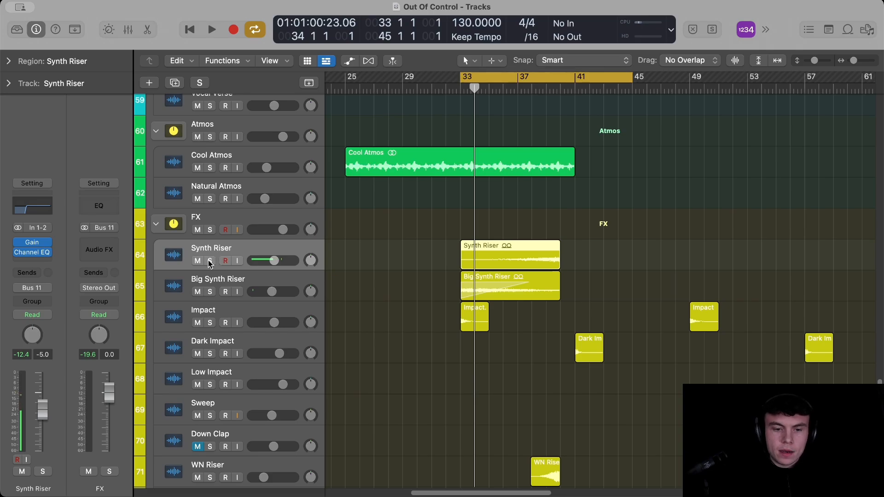
Solo the Synth Riser and Big Synth Riser tracks and enlarge their regions in the build-up.
drag(209, 263, 210, 292)
ctrl+alt+click(621, 217)
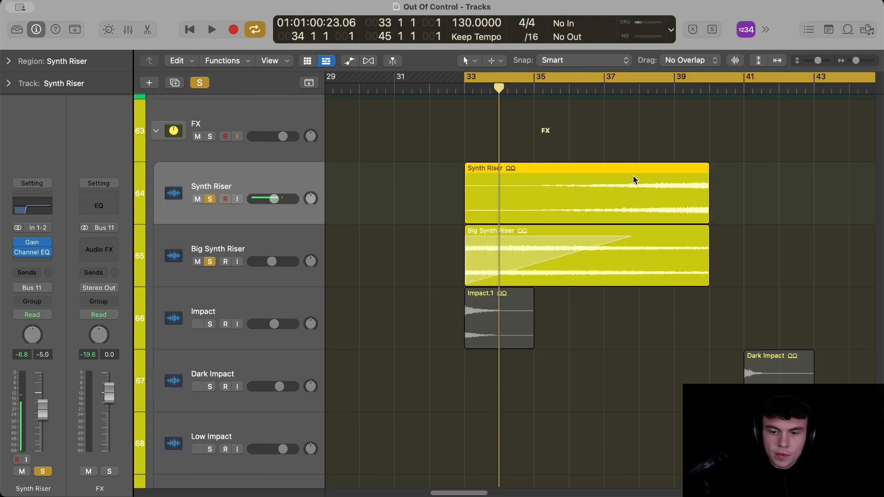
scroll(634, 181, right, 2)
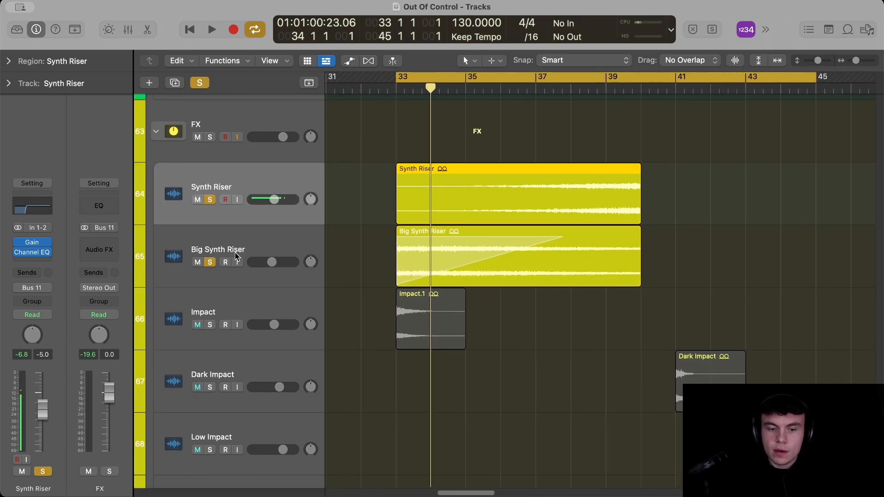
Play the two soloed risers from bar 37 while switching between their tracks, ending on Synth Riser with the playhead in bar 35.
click(260, 236)
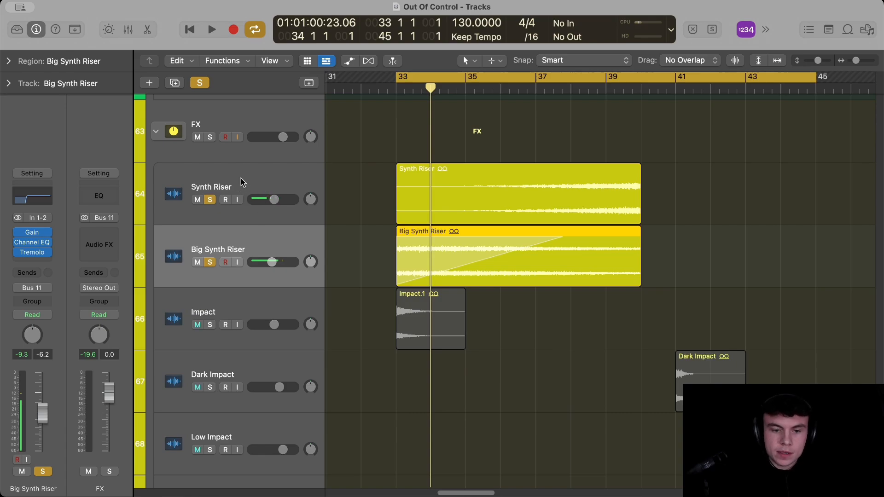
click(537, 88)
key(space)
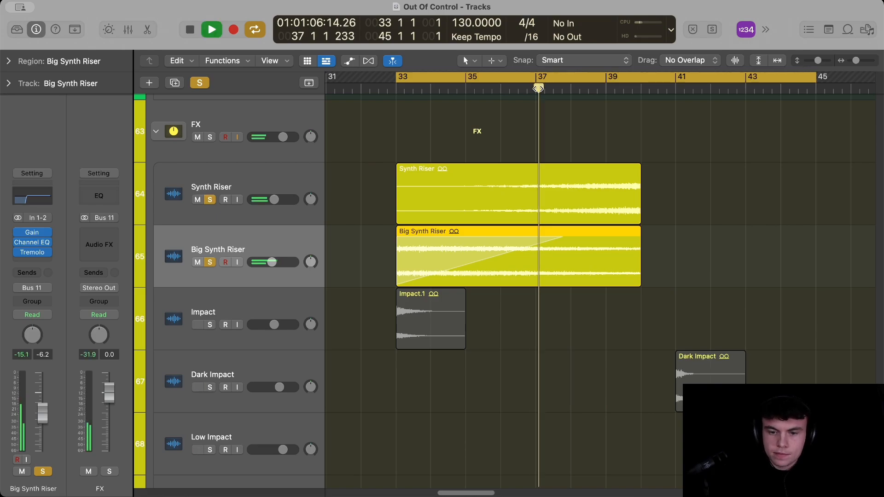
click(247, 185)
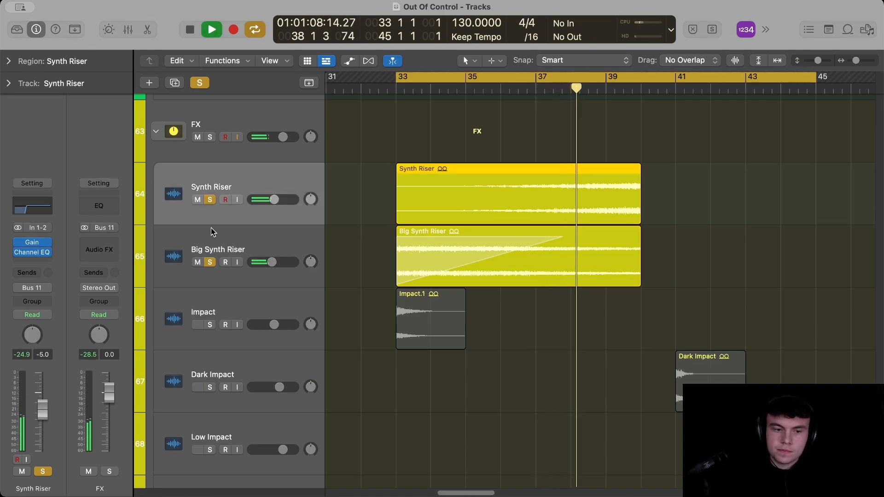
click(239, 233)
click(239, 183)
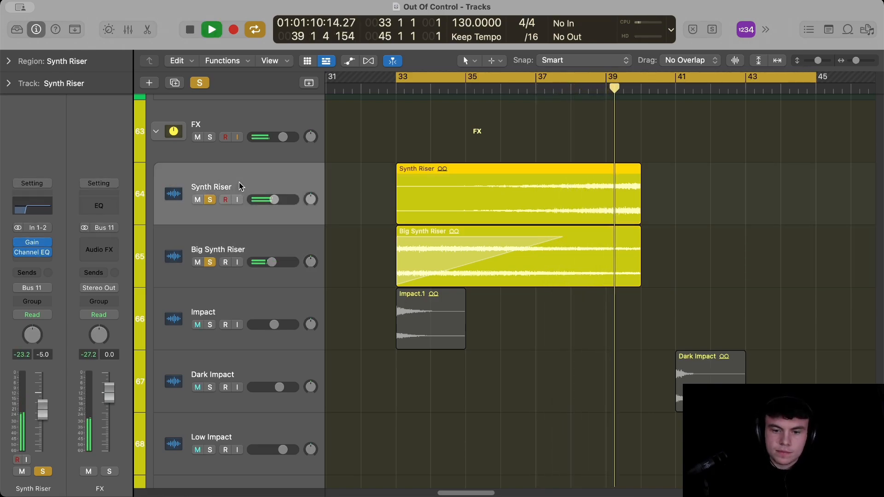
drag(473, 92, 472, 119)
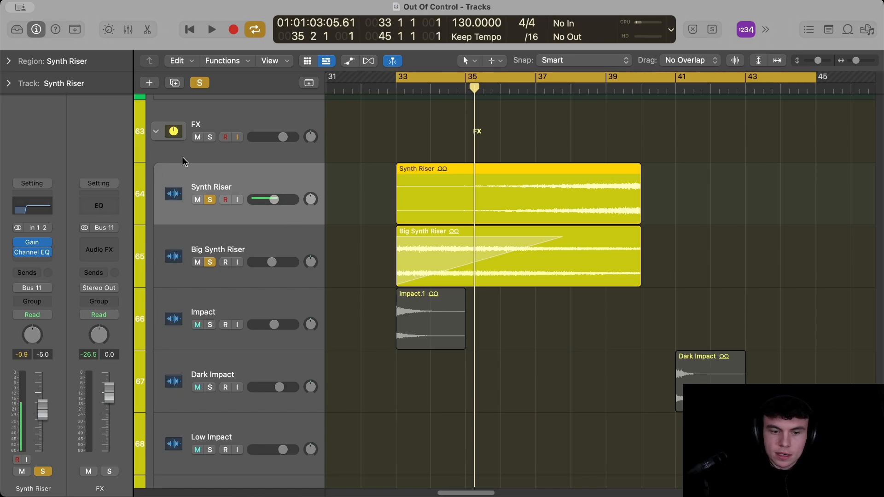
Insert a stereo Tremolo plug-in on the Synth Riser track after Channel EQ.
click(38, 262)
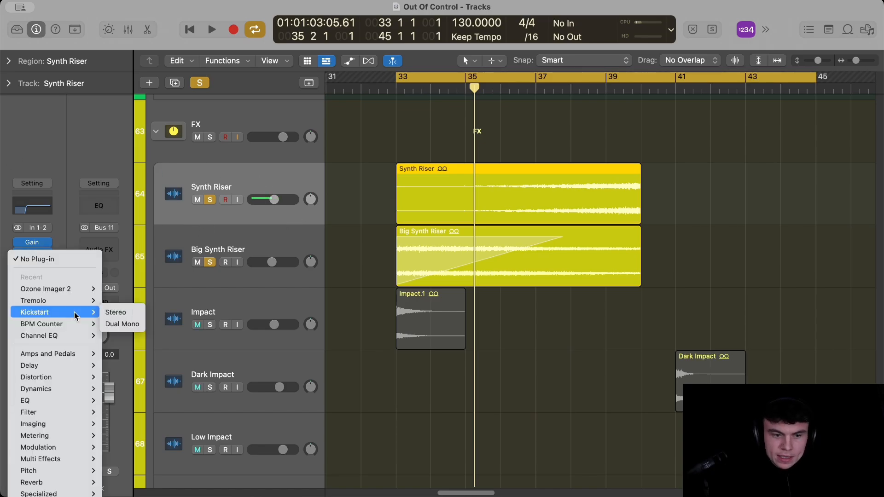
mouse_move(70, 303)
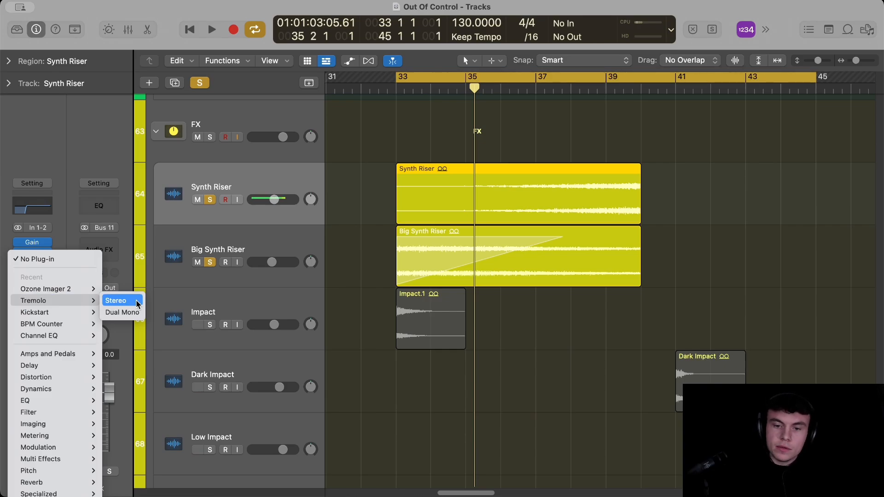
click(137, 304)
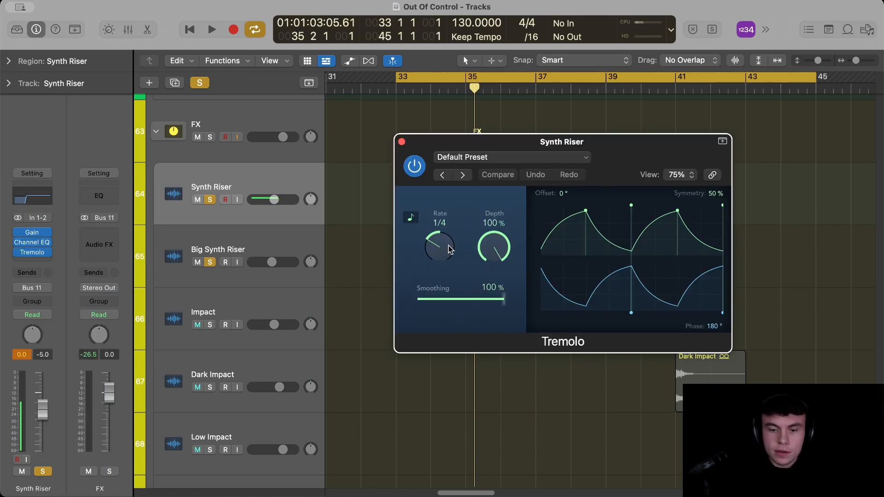
Try Tremolo rates of 1/8 and 1/16t on Synth Riser, and return the Rate to 1/4.
scroll(440, 247, down, 1)
scroll(450, 244, down, 1)
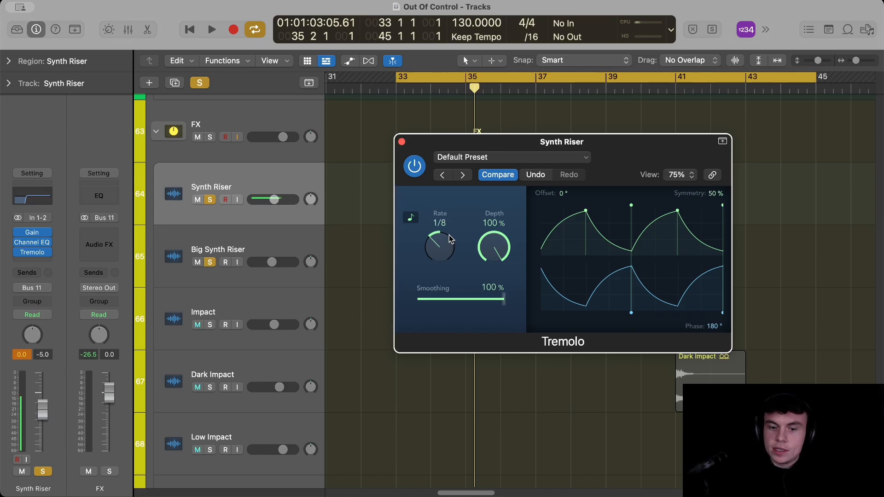
scroll(451, 238, down, 3)
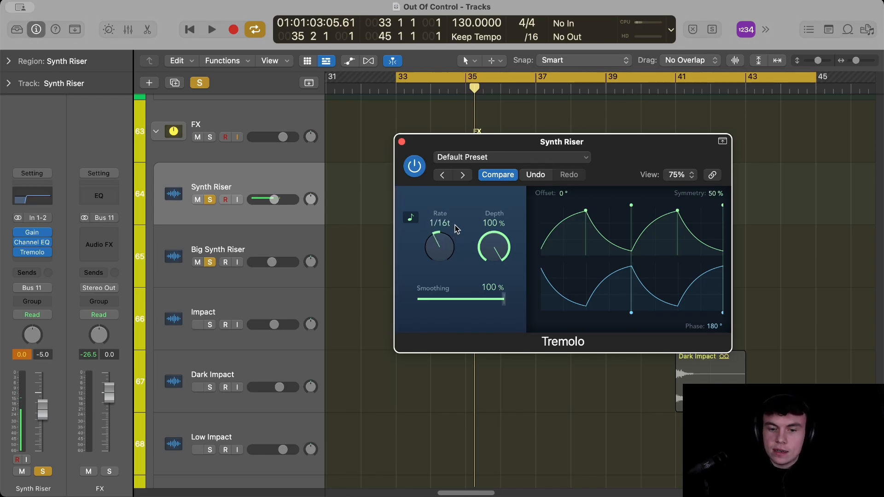
scroll(457, 228, down, 2)
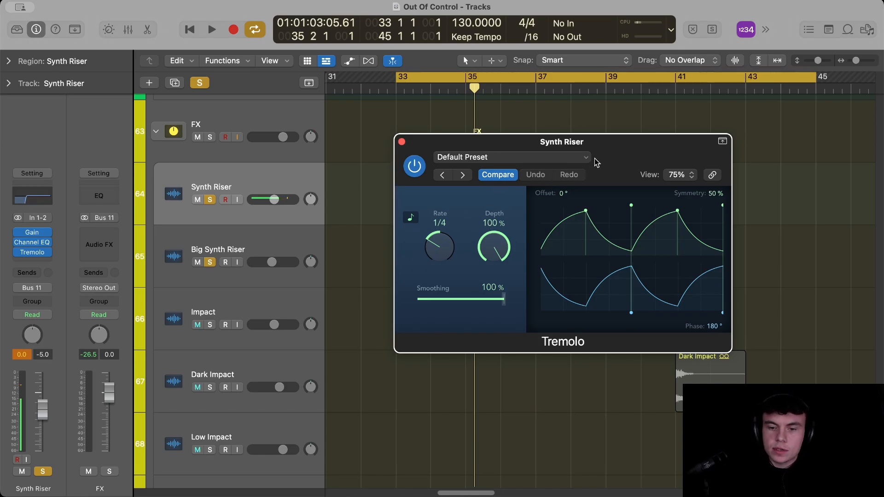
Take Big Synth Riser out of solo so only Synth Riser plays, and place the playhead at beat 4 of bar 35.
drag(596, 162, 551, 231)
drag(475, 92, 493, 74)
drag(583, 224, 615, 143)
drag(474, 237, 475, 272)
Reposition the Tremolo window and set its Smoothing to 60 %.
drag(623, 142, 654, 170)
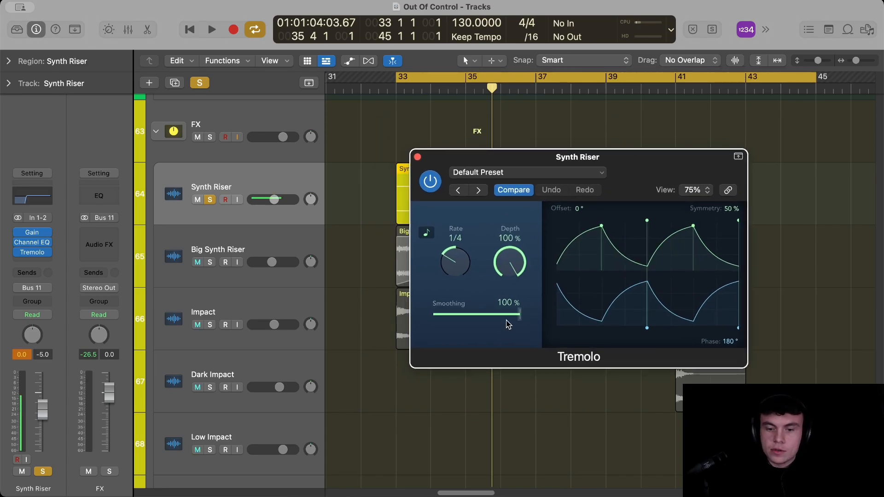
drag(519, 315, 485, 316)
drag(479, 348, 480, 349)
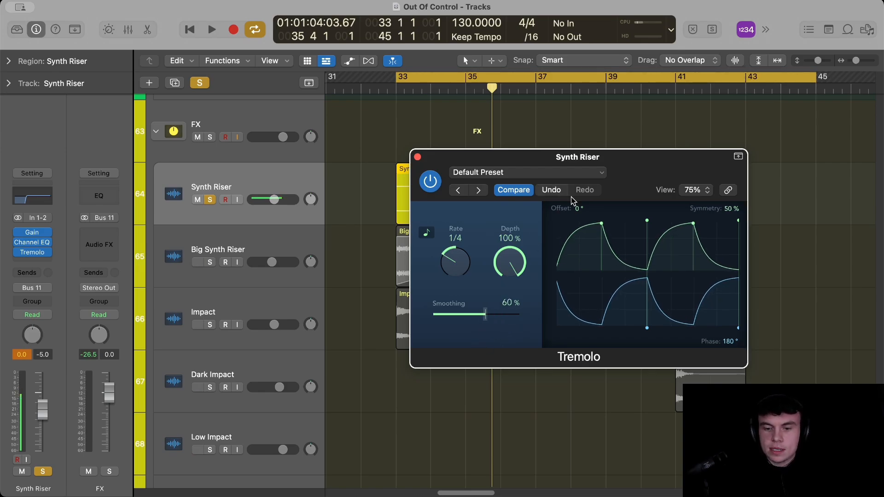
Move the Tremolo window below the Synth Riser region's title and set its Depth to 0 %.
drag(618, 172, 612, 199)
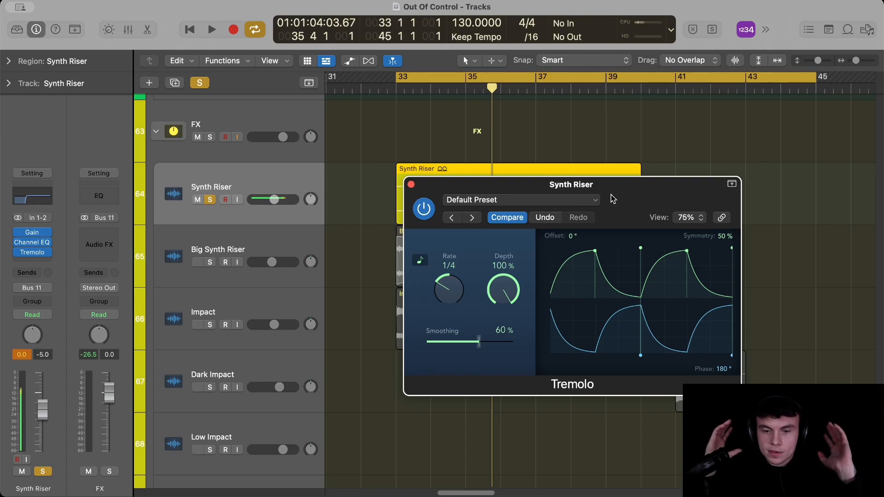
drag(613, 199, 610, 206)
drag(501, 295, 501, 350)
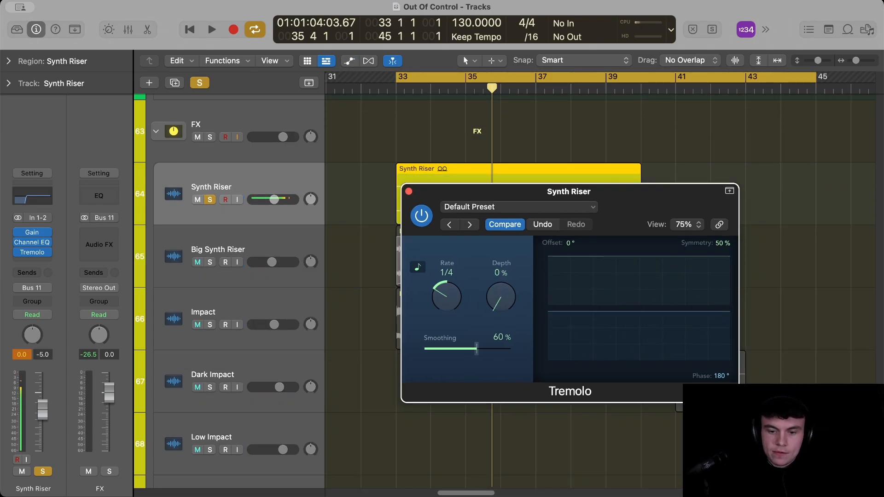
Show track automation, capture Tremolo Depth as Synth Riser's automation parameter in Touch mode, and return the track to Read.
key(a)
click(209, 208)
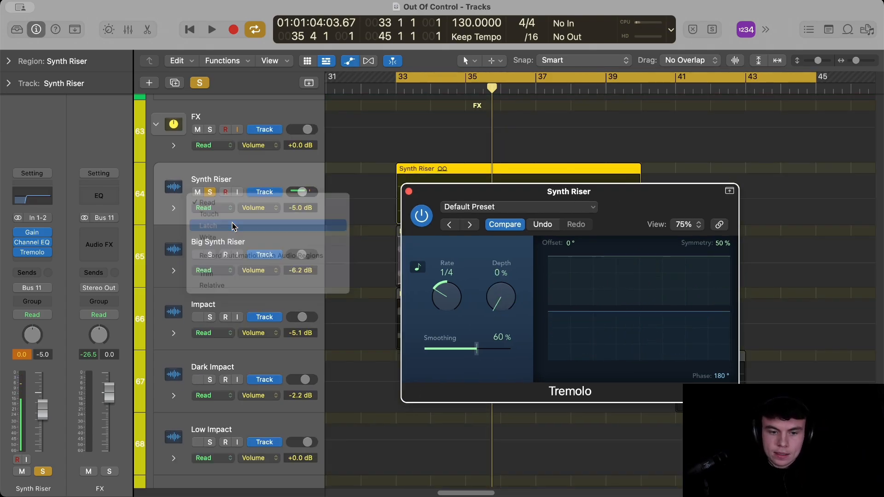
click(221, 208)
click(230, 195)
click(508, 306)
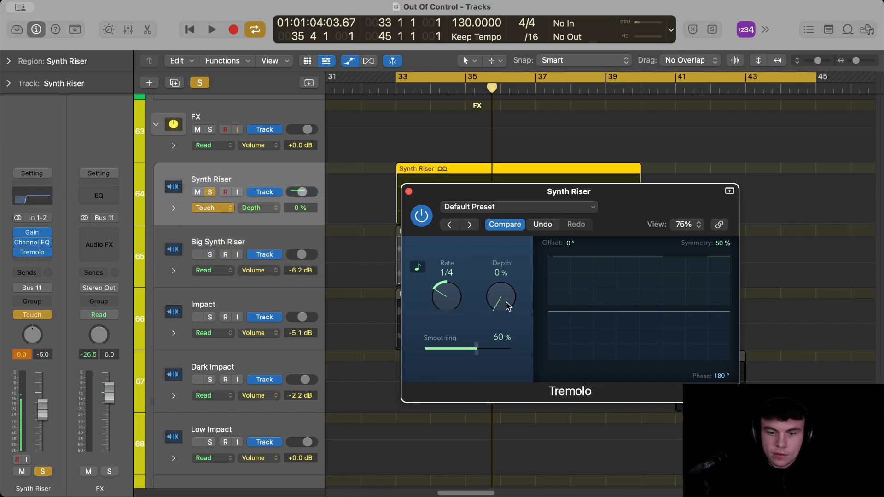
click(222, 207)
click(215, 182)
click(408, 192)
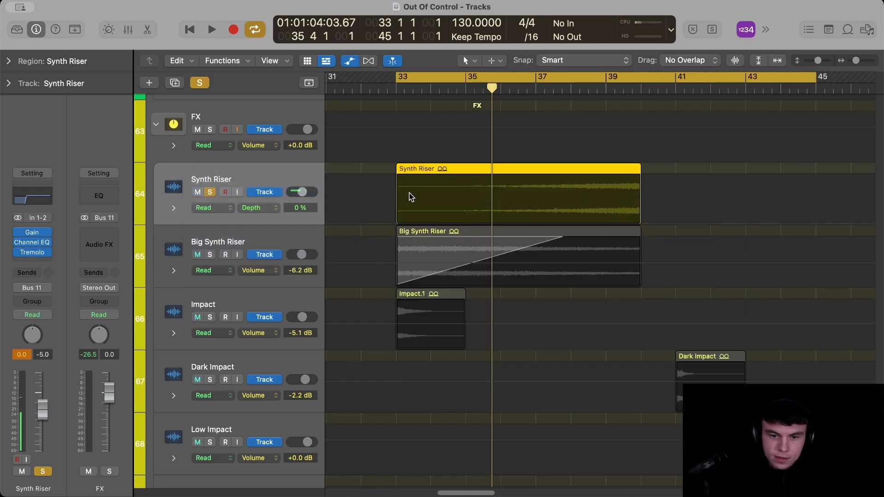
Draw a Tremolo Depth ramp on Synth Riser from 0 % near bar 34 to 86 % at the region's end, falling straight back to 0 %.
drag(435, 218, 642, 184)
click(643, 225)
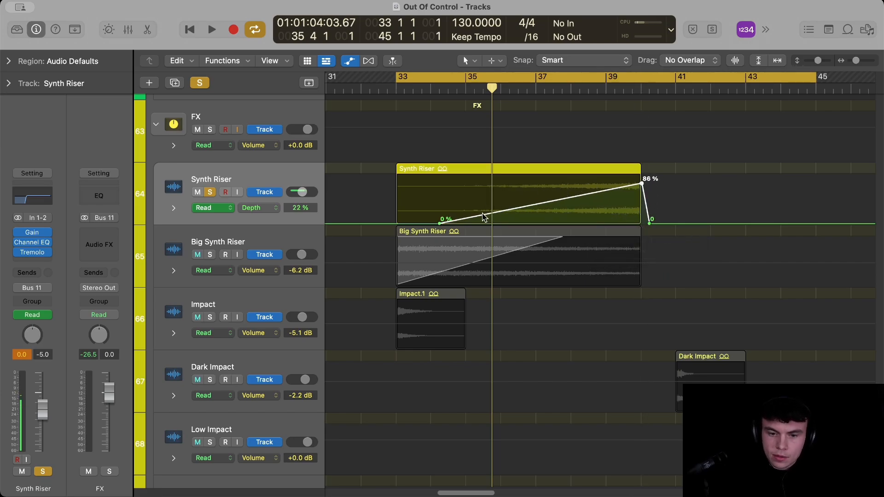
click(439, 225)
drag(439, 224, 429, 224)
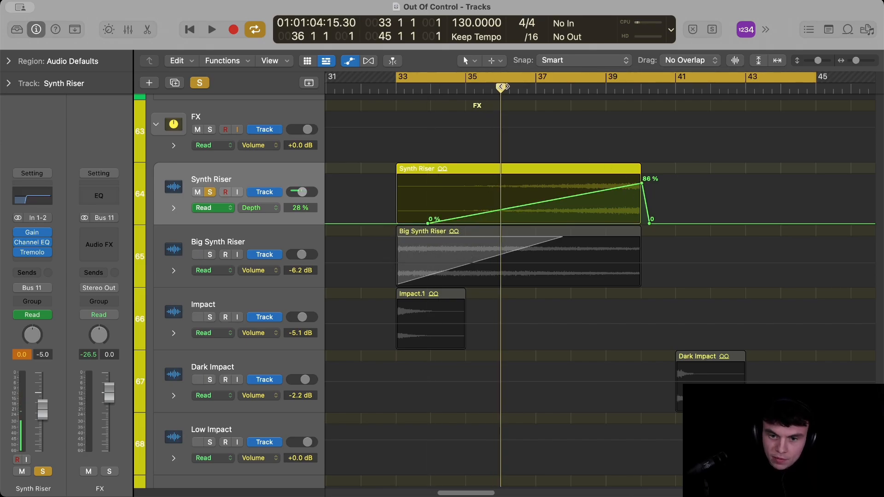
Play Synth Riser from bar 35 past the end of its region to hear the Depth automation.
drag(499, 89, 467, 91)
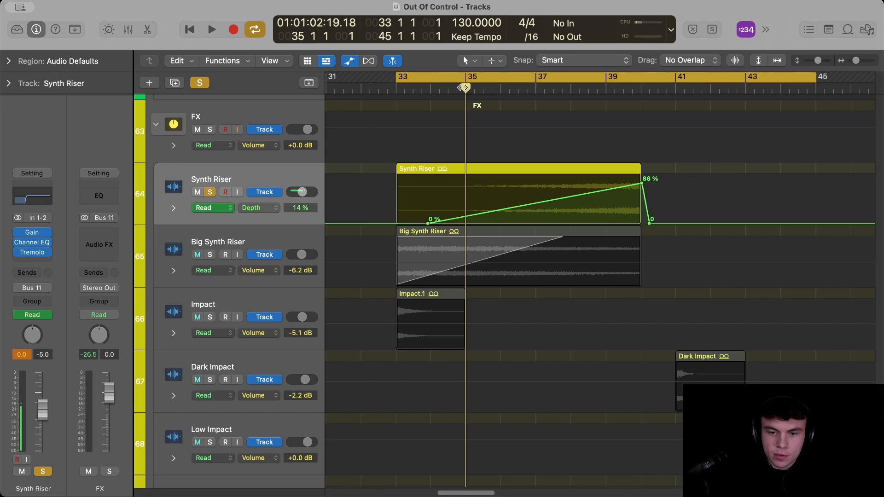
key(space)
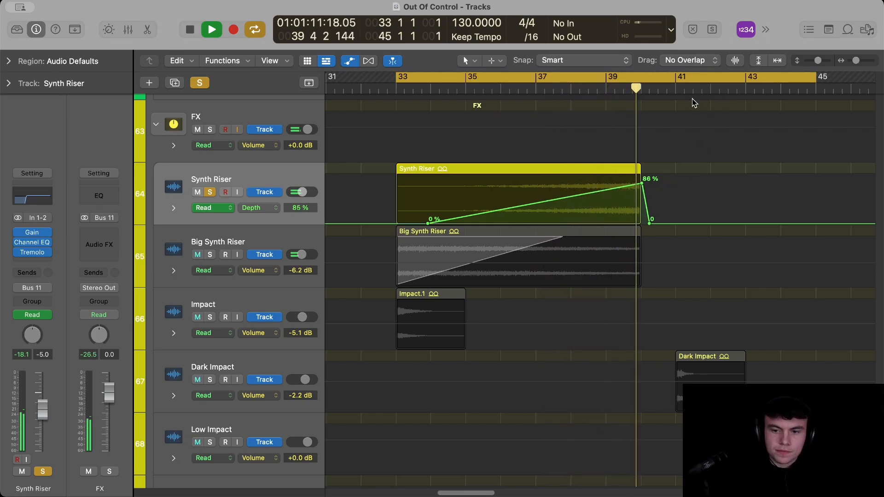
key(space)
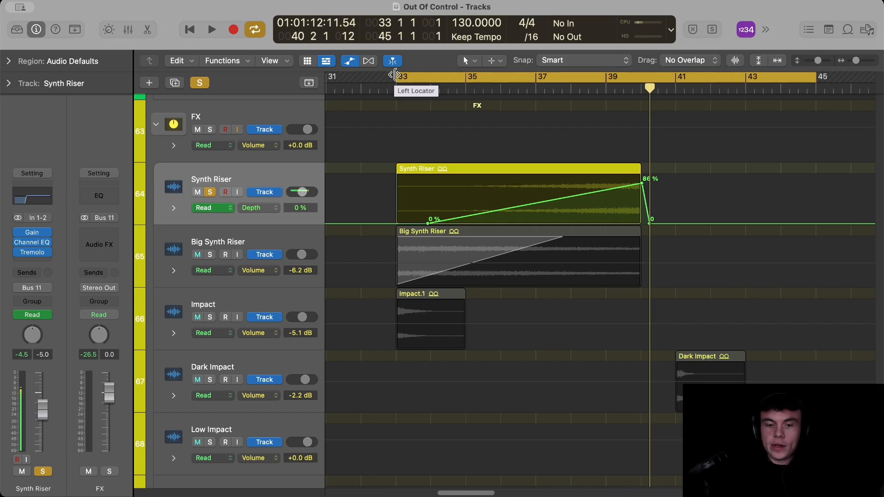
Set Synth Riser's Tremolo Smoothing to 77 %, trying Rates of 1/16 and 1/4t before returning to 1/4, and hide automation.
key(a)
click(31, 252)
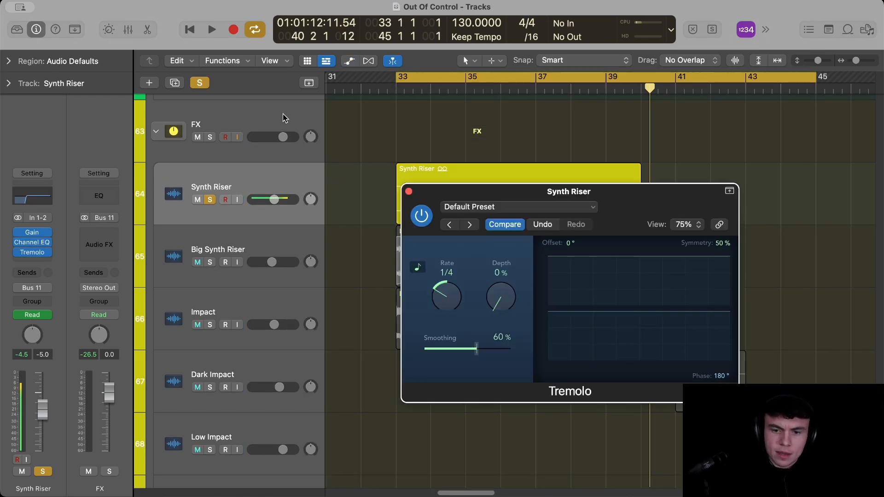
drag(542, 190, 546, 140)
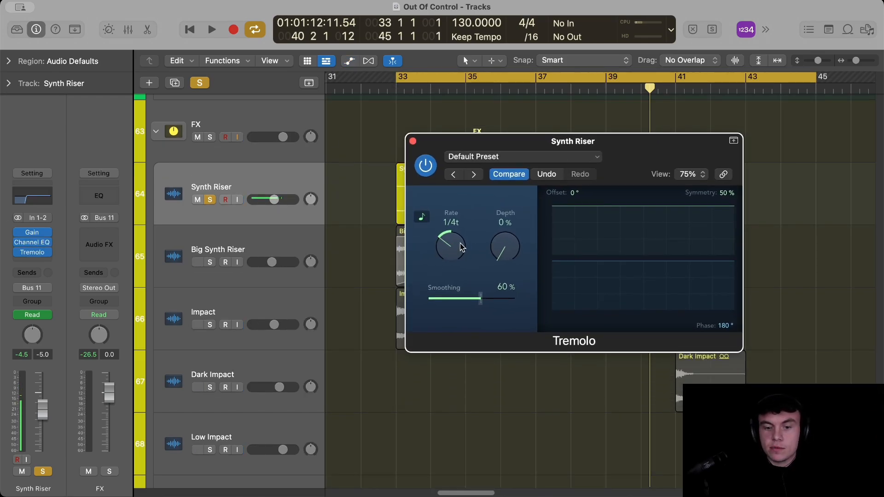
drag(462, 241, 462, 238)
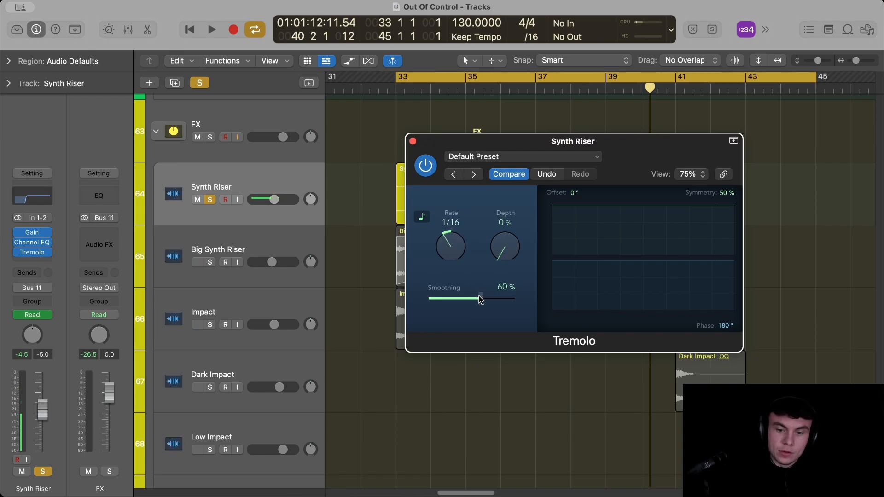
drag(481, 298, 478, 318)
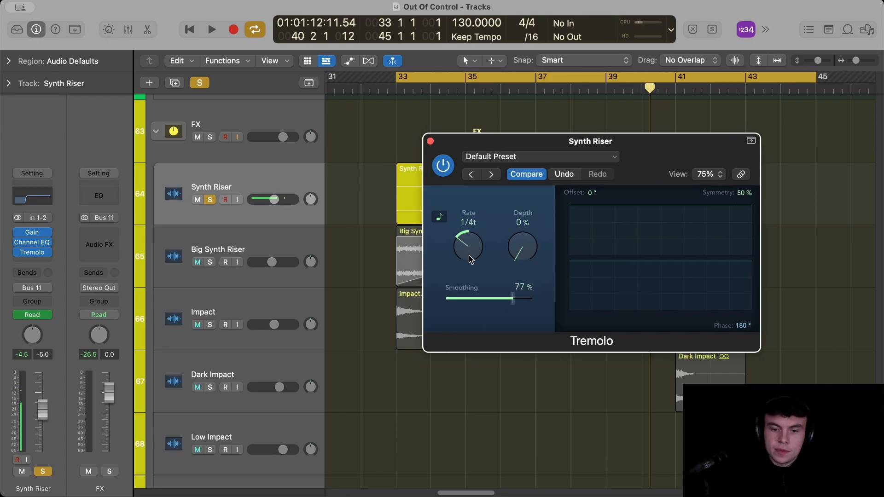
drag(469, 255, 468, 258)
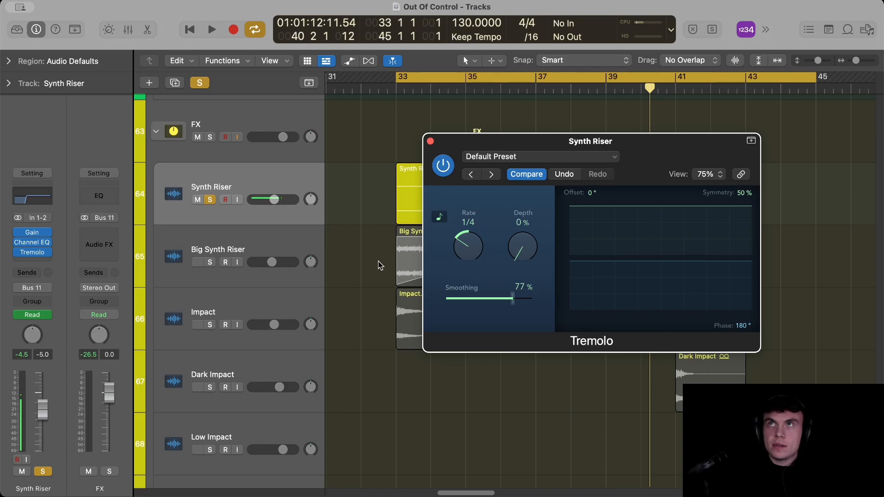
click(430, 140)
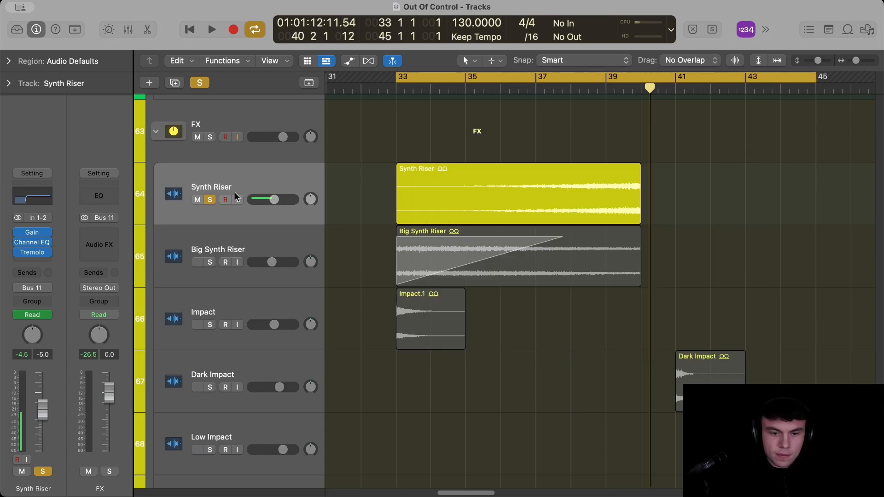
Take Synth Riser out of solo, and select and solo the Comb track in the Melodic Synths group.
click(210, 199)
scroll(560, 256, down, 10)
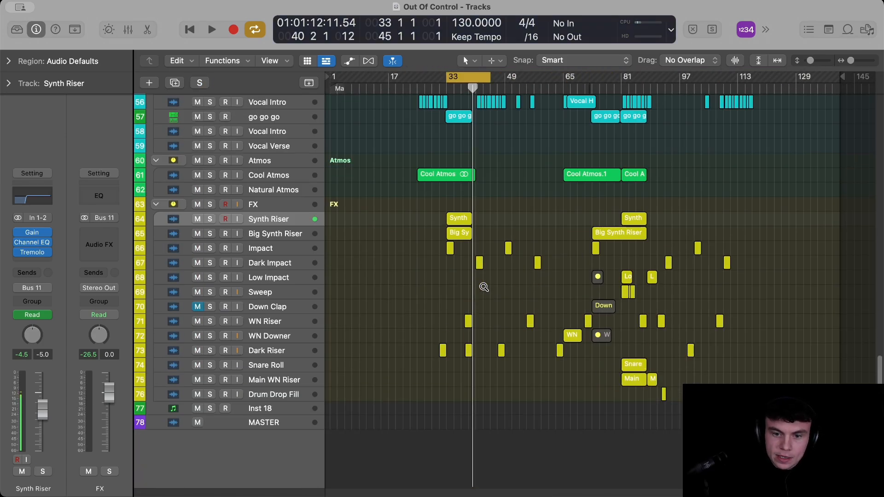
drag(613, 232, 359, 445)
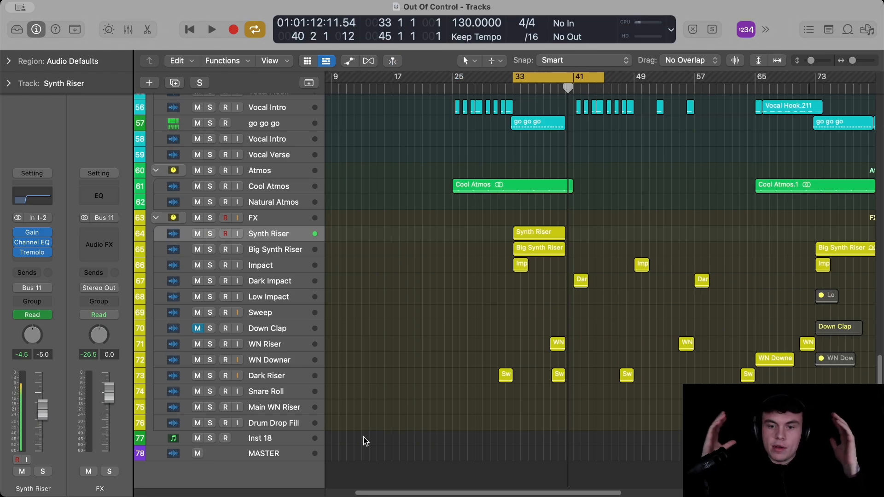
scroll(479, 341, up, 15)
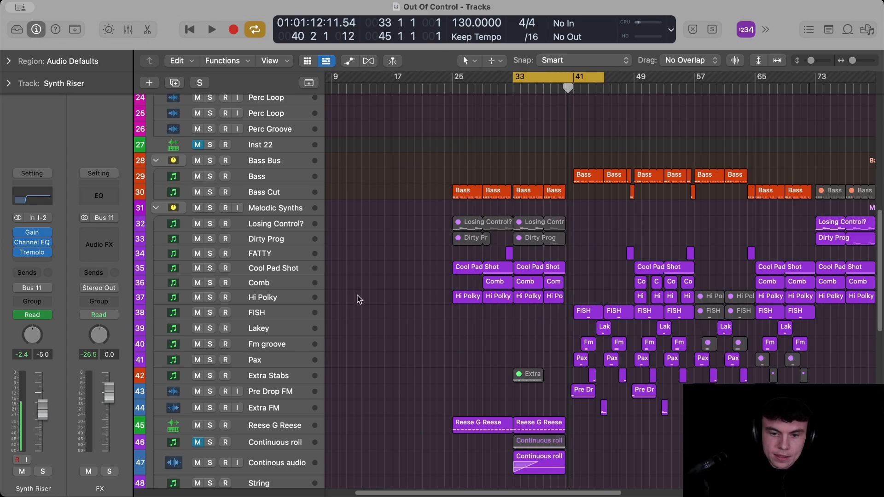
click(272, 282)
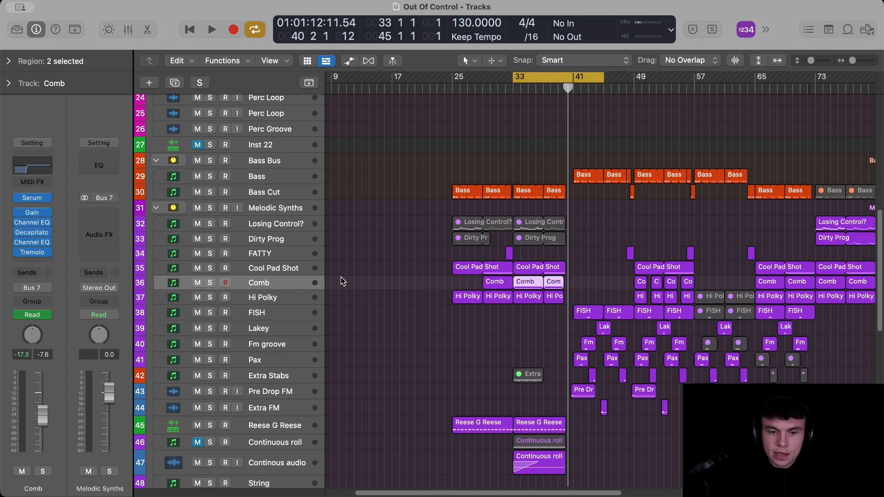
click(502, 363)
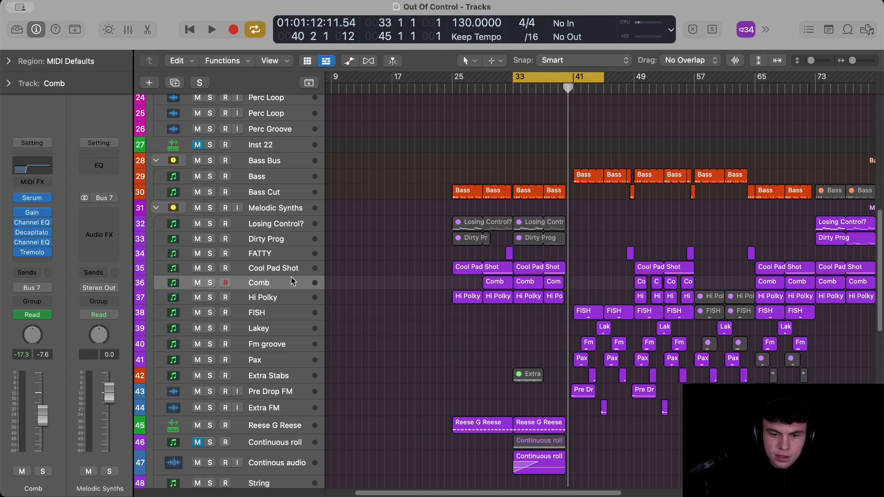
click(291, 281)
click(288, 267)
click(294, 283)
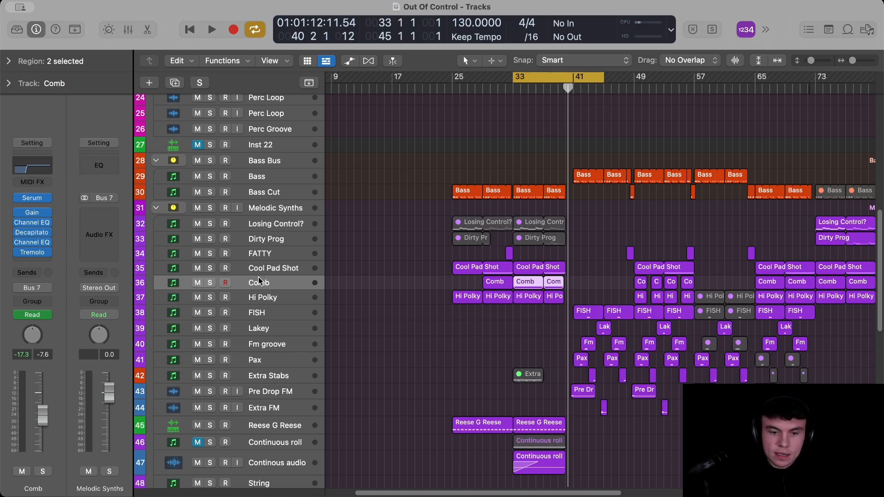
key(s)
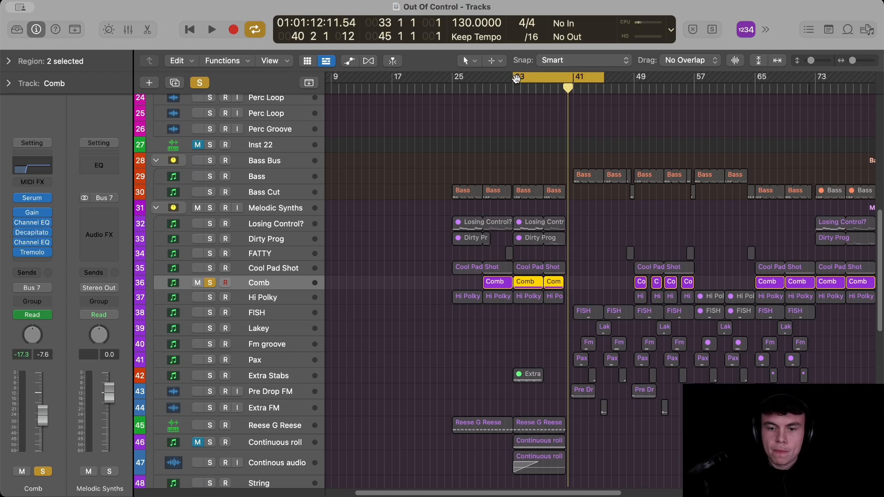
Set the cycle range from bar 35 to bar 41 and deselect the Comb regions.
drag(515, 79, 531, 79)
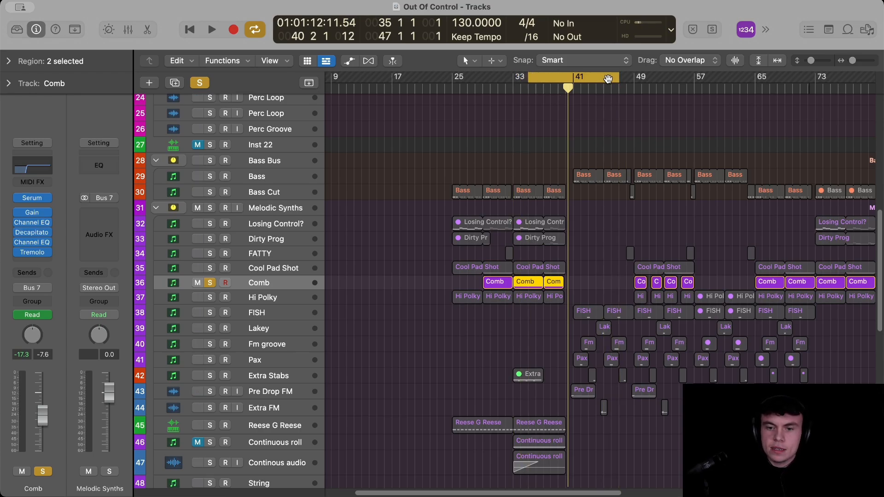
drag(615, 79, 574, 79)
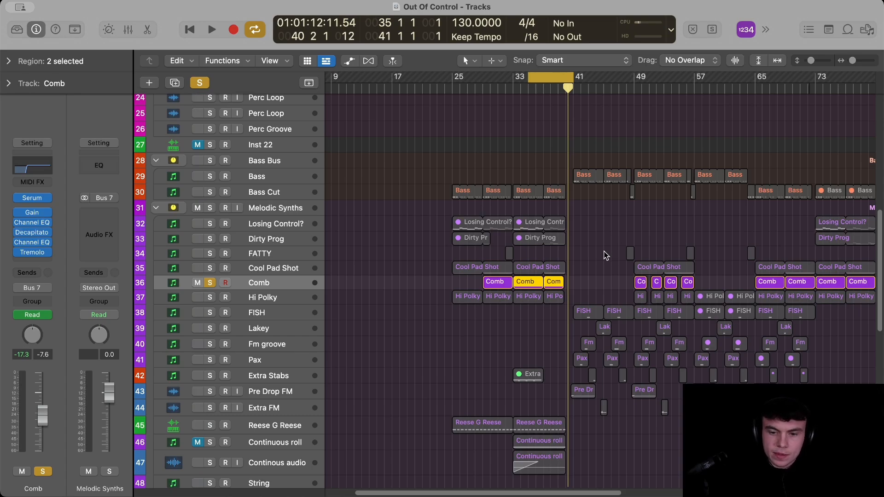
drag(613, 235, 581, 237)
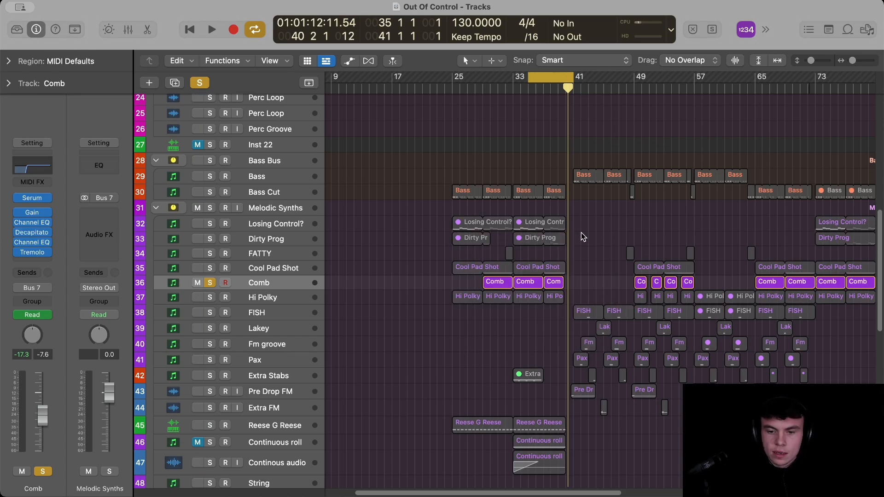
Play the soloed Comb track within the cycle range and return the playhead to bar 35.
key(space)
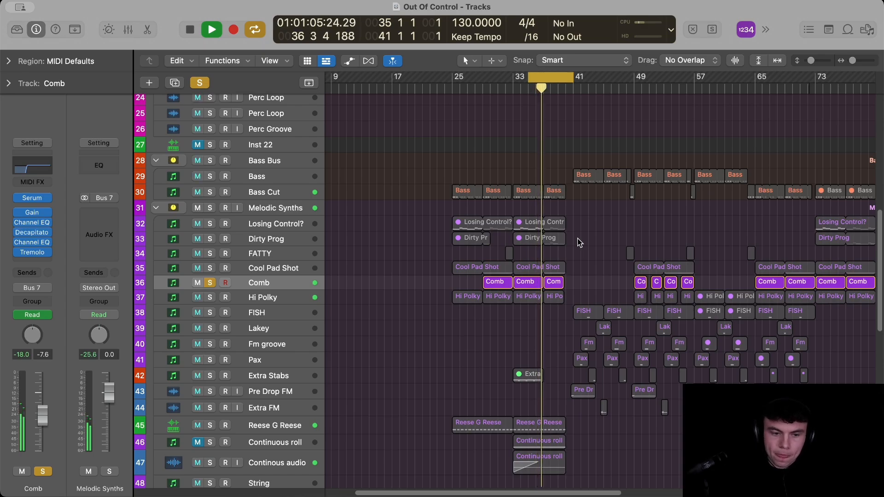
key(space)
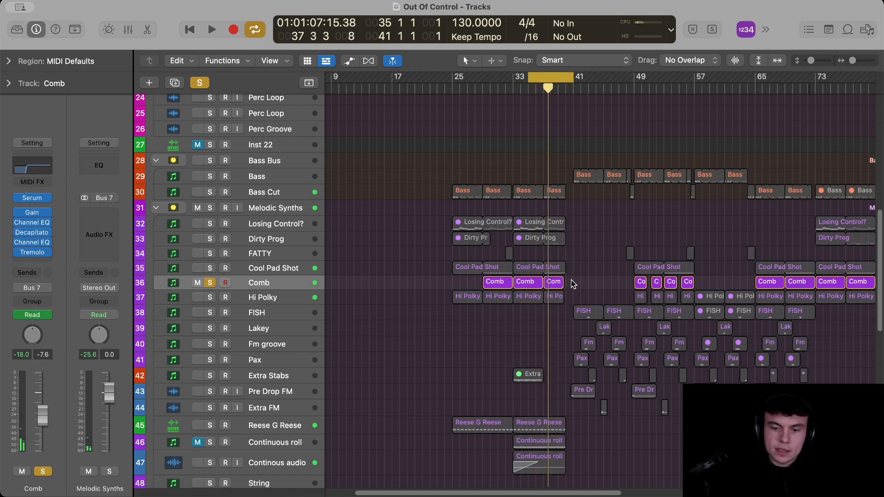
drag(548, 99, 531, 124)
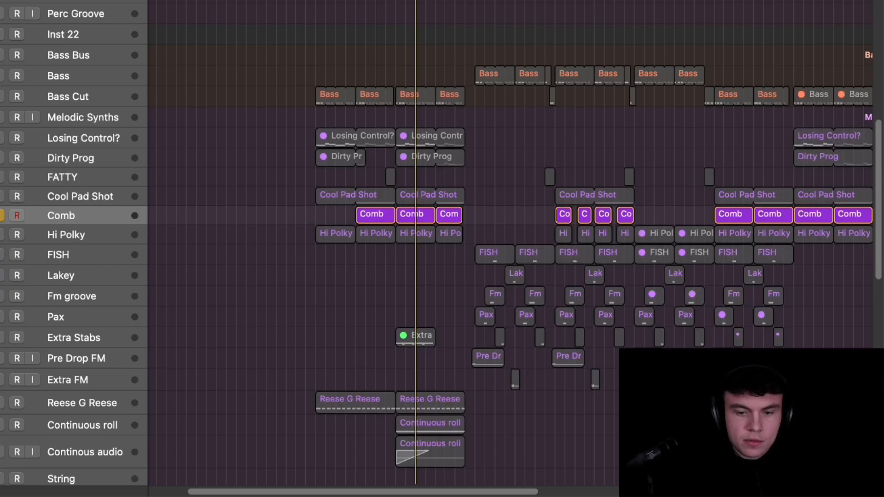
Examine the Comb track's Serum patch, including its effects, modulation matrix, Pitch macro and the pitch settings of oscillator A.
key(v)
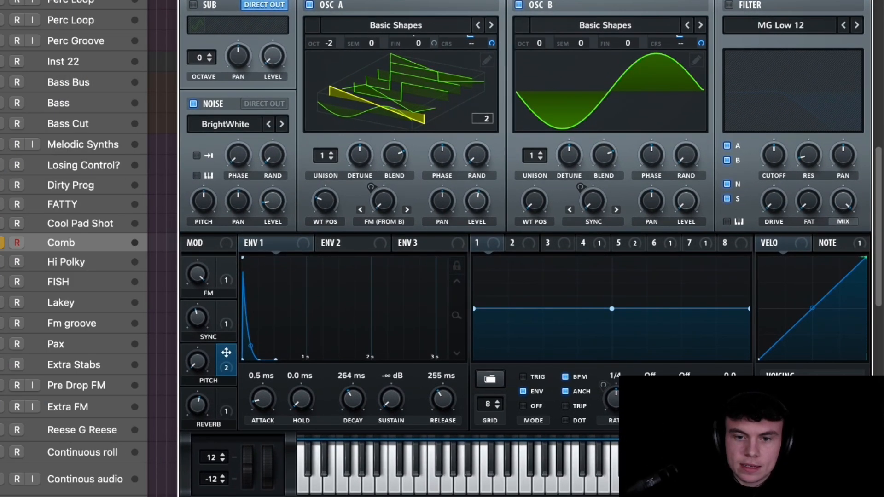
click(369, 0)
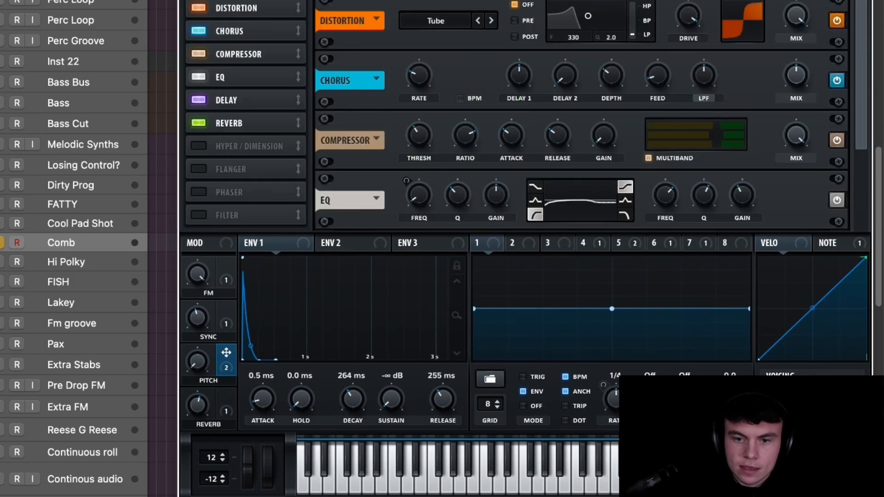
click(492, 0)
click(435, 0)
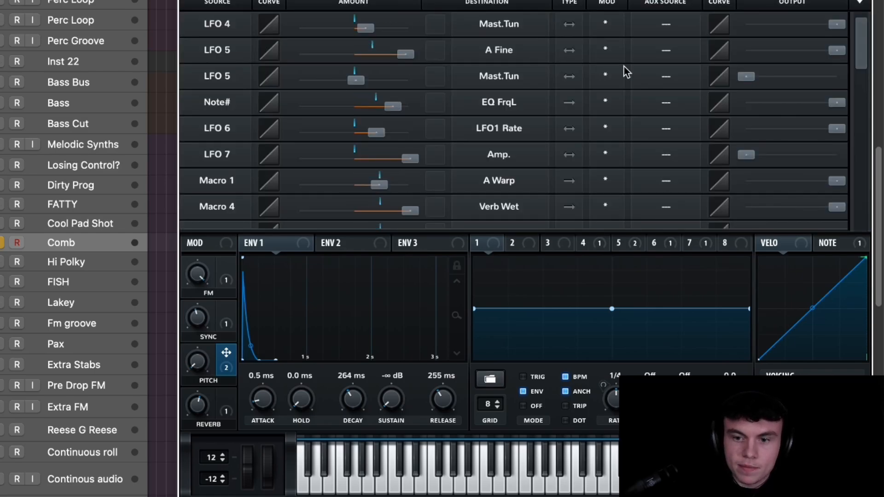
click(304, 0)
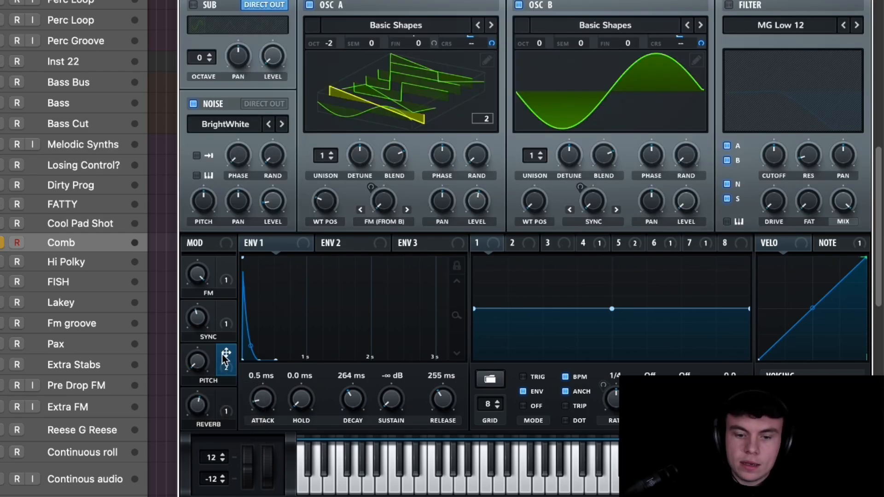
drag(237, 362, 420, 64)
drag(493, 43, 492, 41)
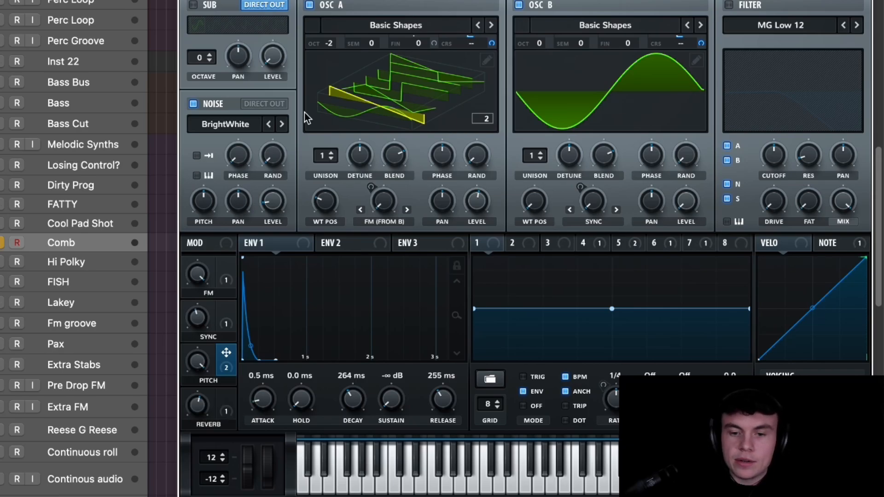
drag(628, 0, 610, 0)
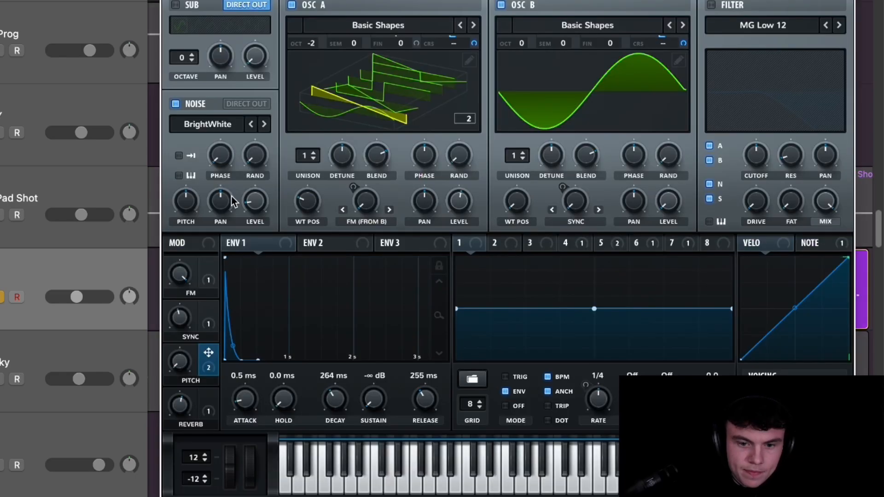
Show the track automation and set the Comb track's automation mode to Touch, returning it to Read.
key(a)
click(23, 312)
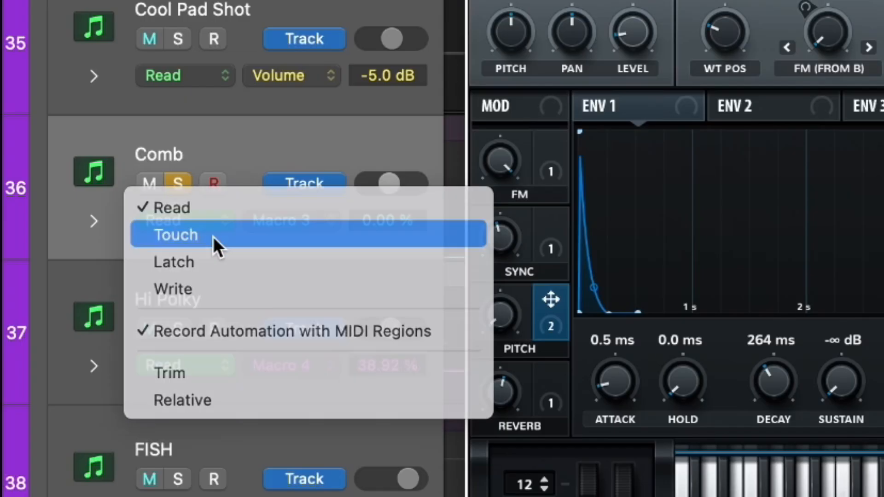
click(214, 237)
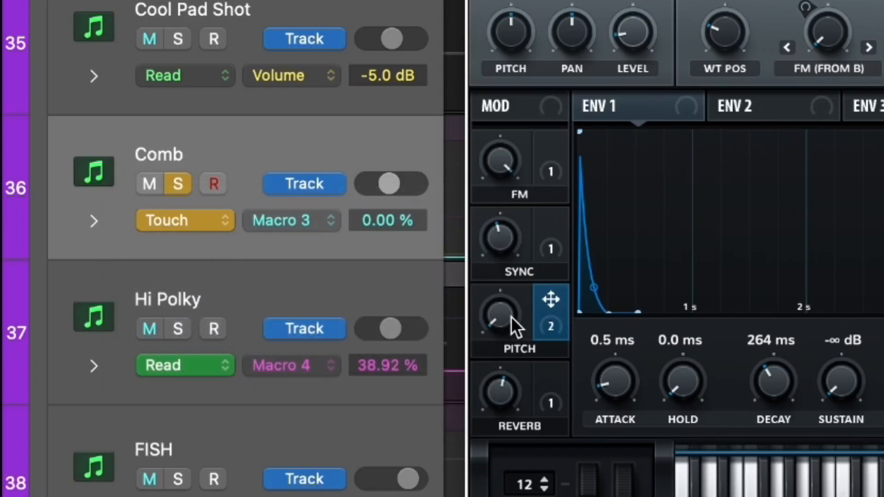
click(200, 222)
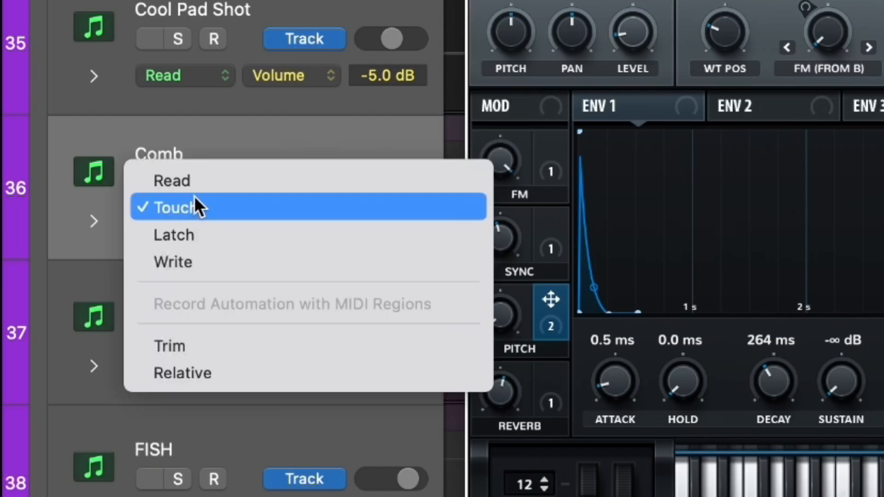
click(194, 179)
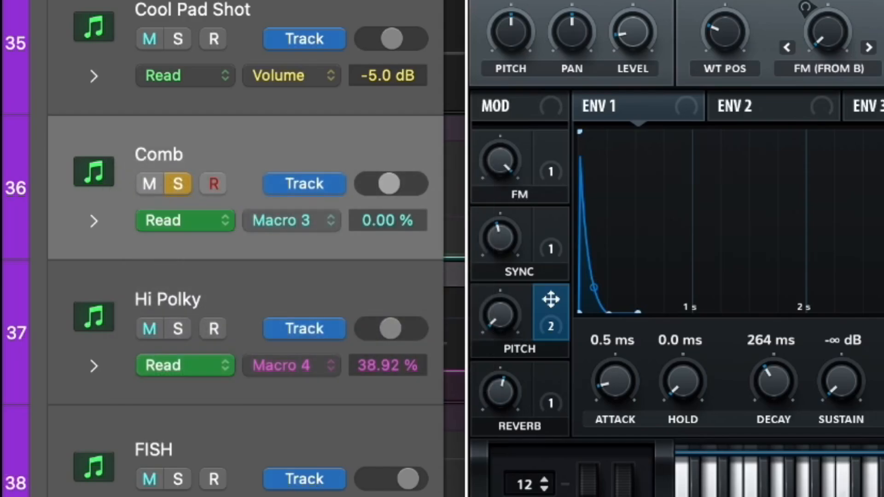
Take the Comb track out of solo and turn off the cycle range.
key(v)
drag(746, 256, 723, 257)
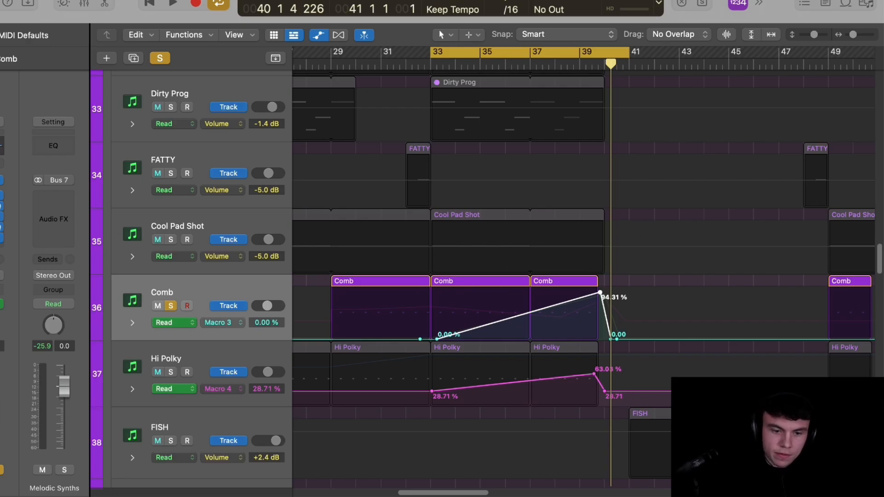
click(171, 305)
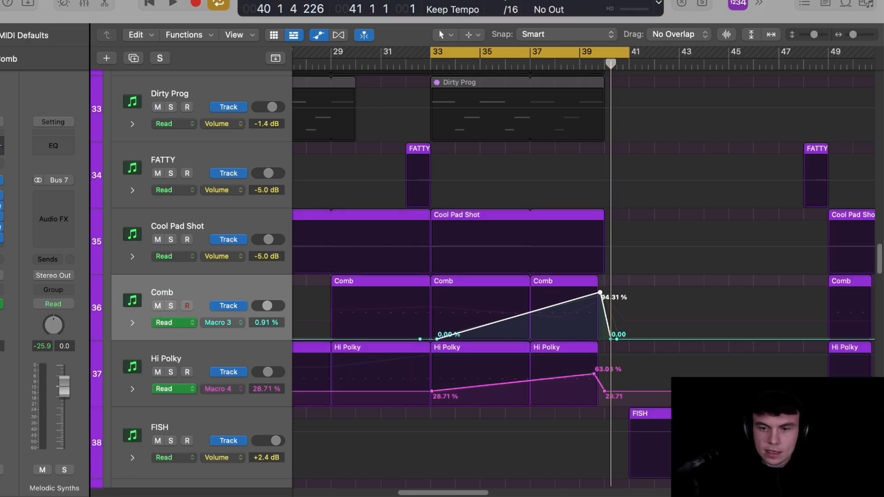
click(619, 50)
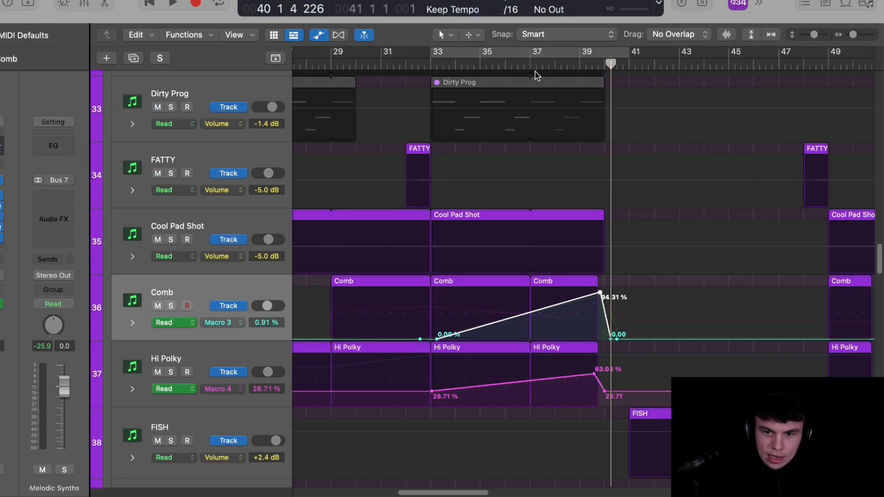
Play the full arrangement from bar 36 up to bar 40 and hide the track automation.
drag(536, 64, 507, 64)
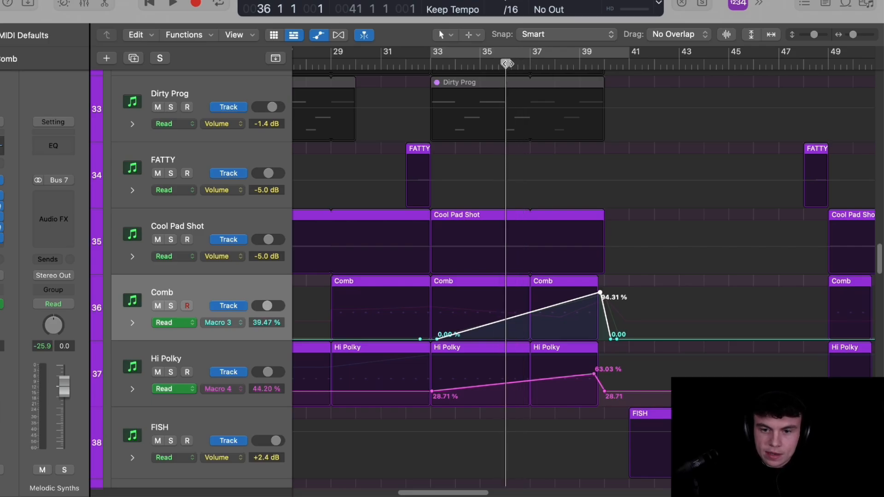
key(space)
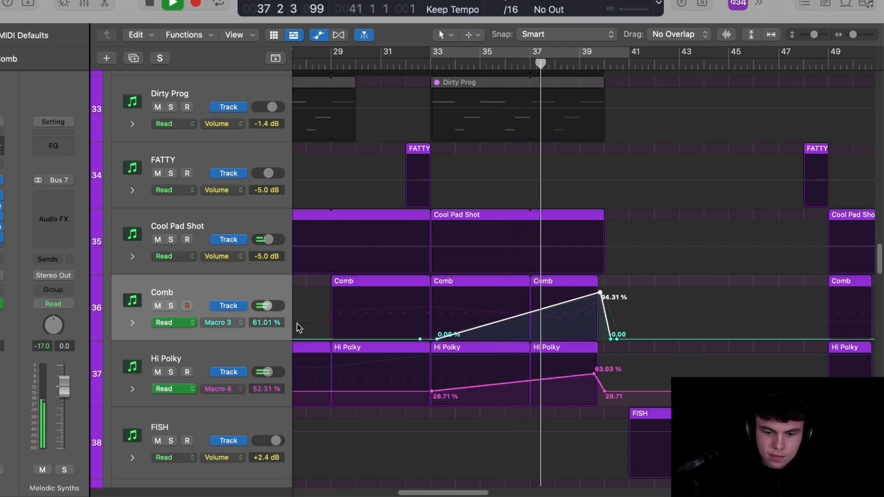
key(a)
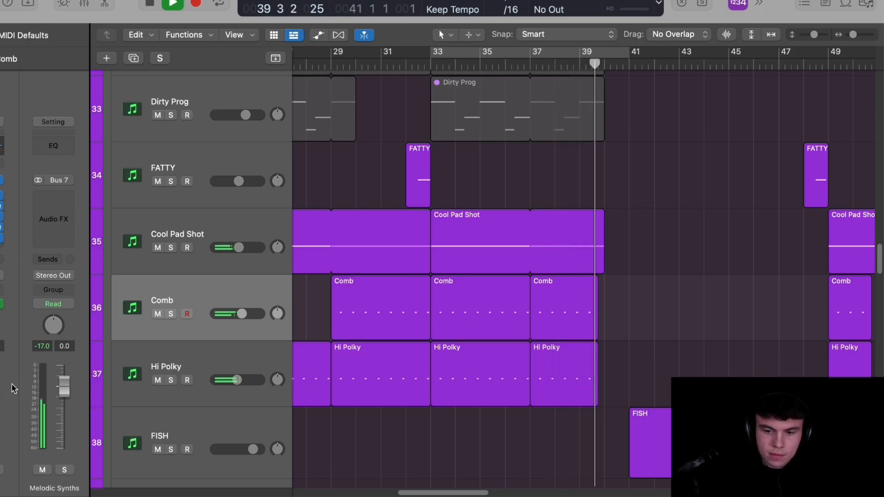
key(space)
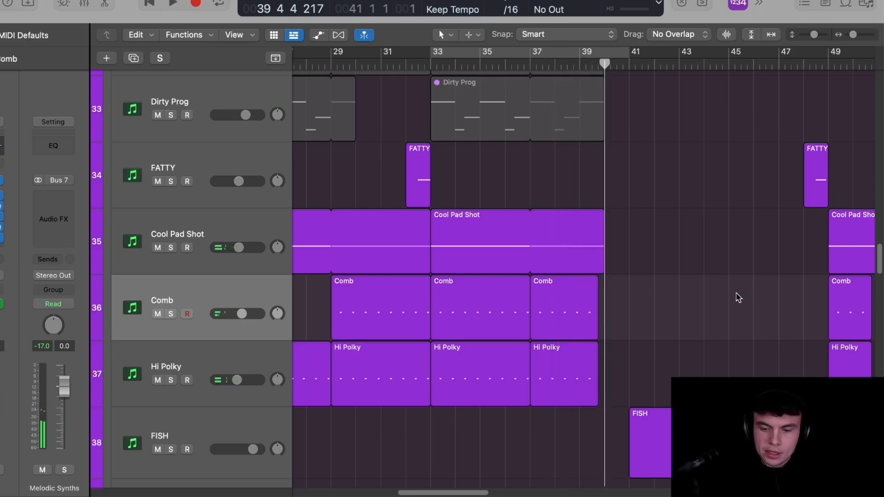
drag(704, 239, 414, 386)
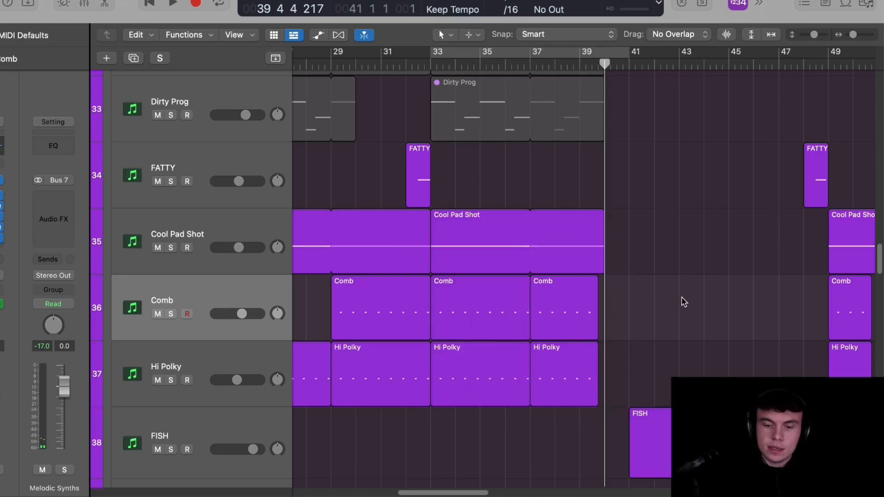
click(737, 286)
ctrl+alt+click(762, 278)
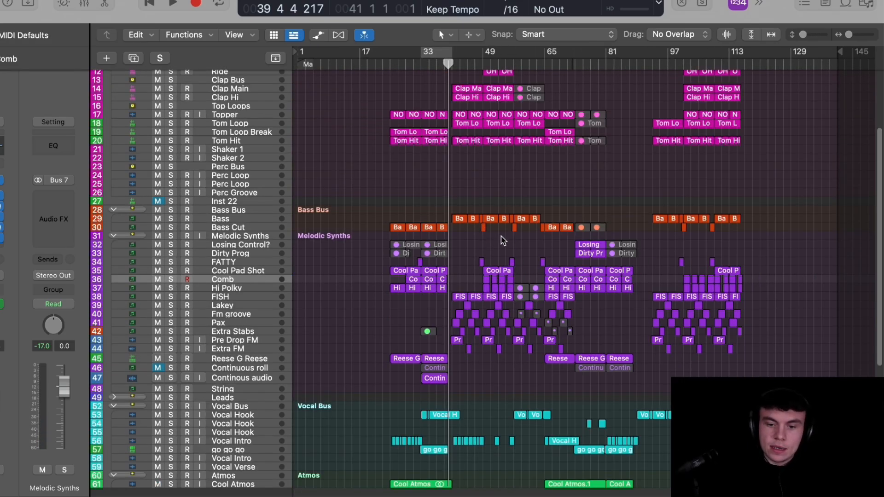
drag(504, 240, 371, 363)
click(418, 307)
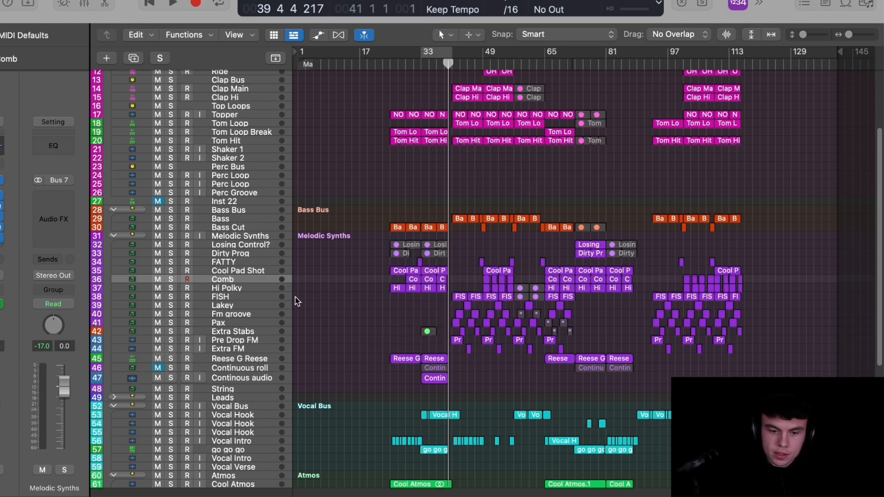
Solo the Hi Polky track, play it from bar 34, and take it out of solo.
click(266, 293)
drag(579, 212, 295, 364)
key(s)
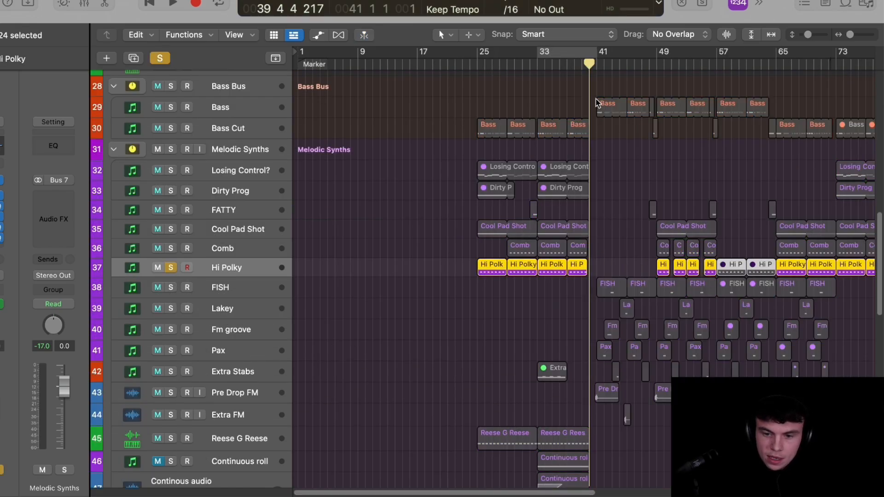
drag(556, 61, 547, 64)
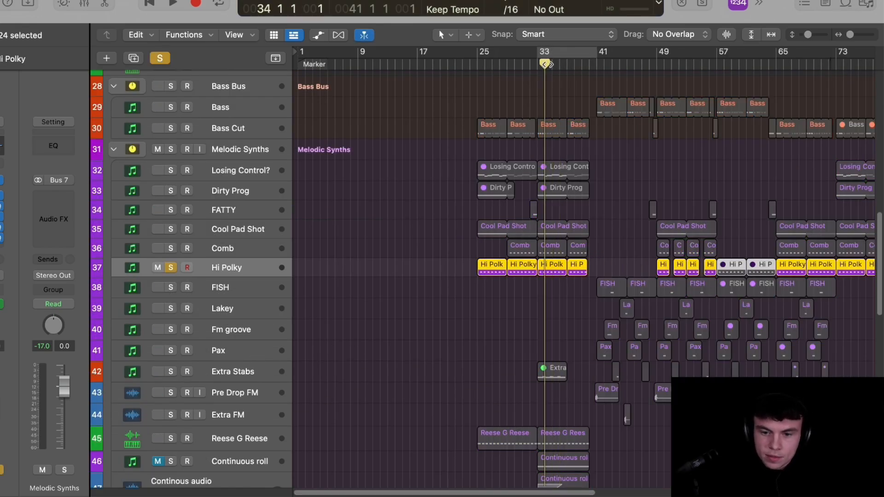
key(space)
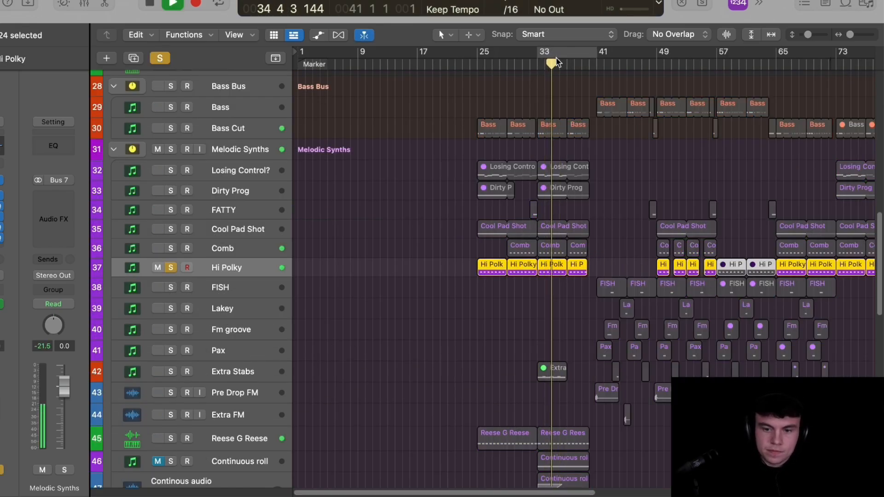
key(space)
key(s)
Solo the Cool Pad Shot track, play it from around bar 33, and take it out of solo.
click(258, 229)
key(s)
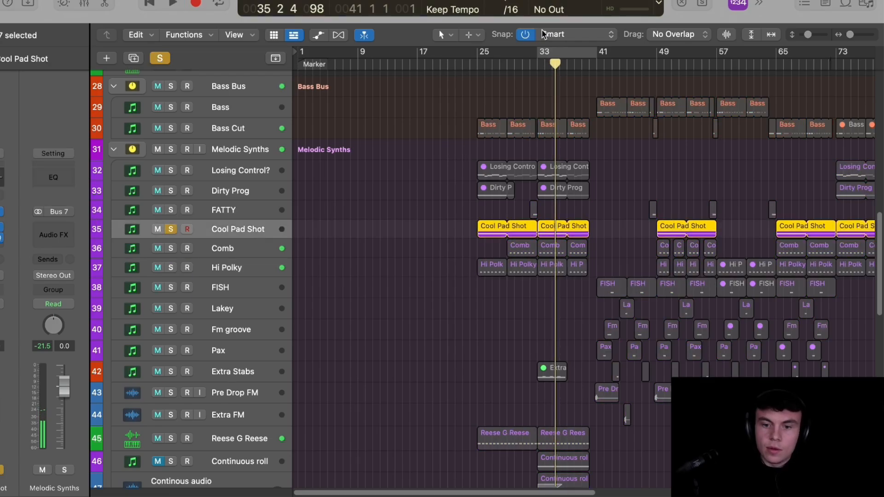
click(541, 63)
key(space)
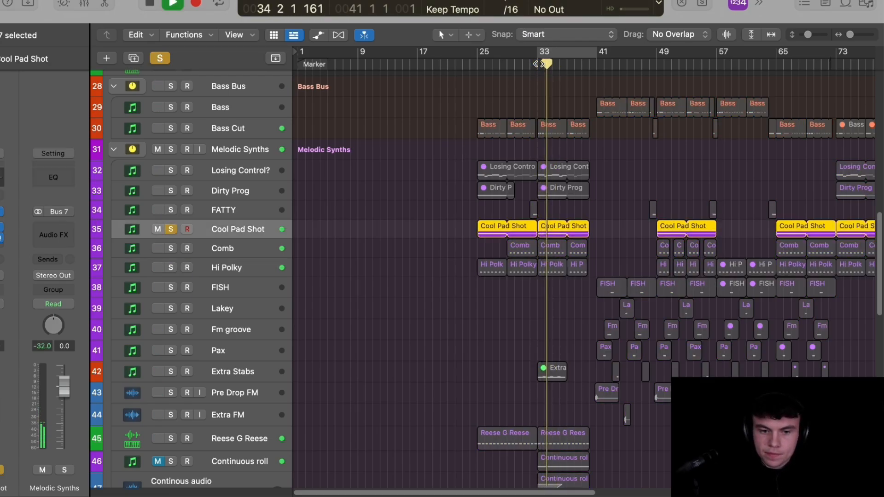
key(space)
key(s)
Deselect the Cool Pad Shot regions in the arrangement.
key(x)
key(x)
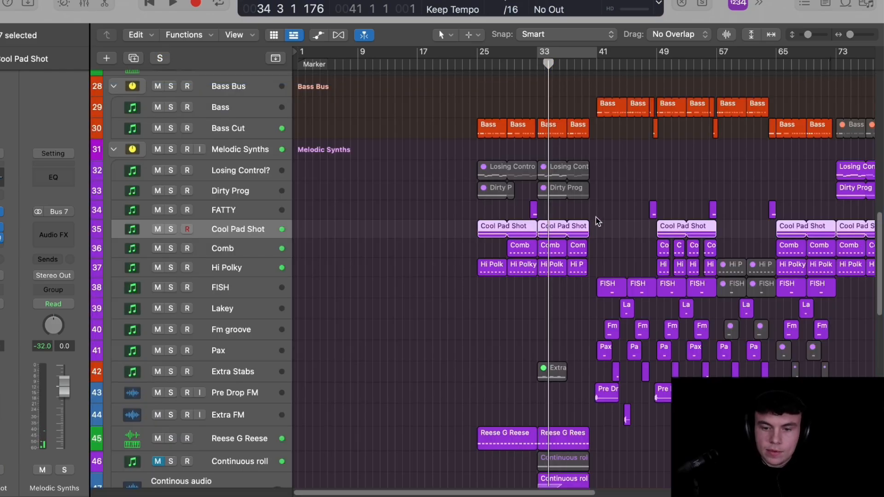
click(594, 231)
click(587, 229)
click(590, 228)
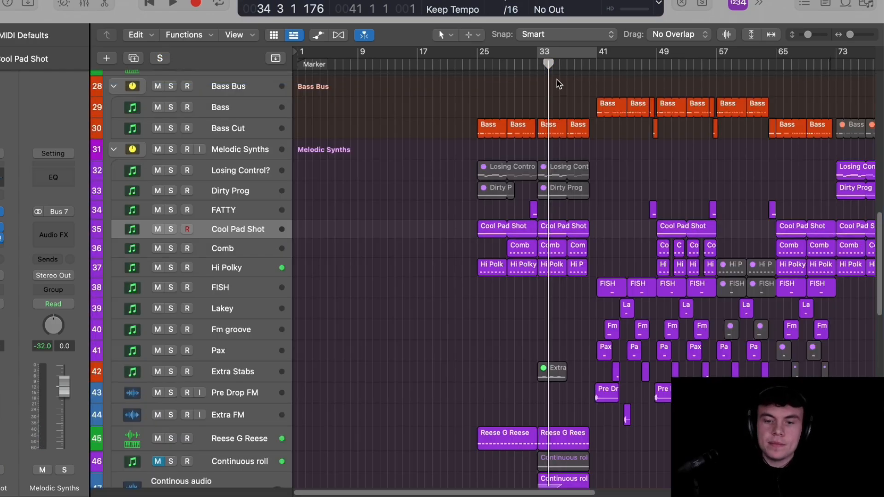
Move the playhead to bar 40 and set the cycle range from bar 35 to bar 42.
drag(556, 60, 589, 69)
scroll(598, 356, down, 10)
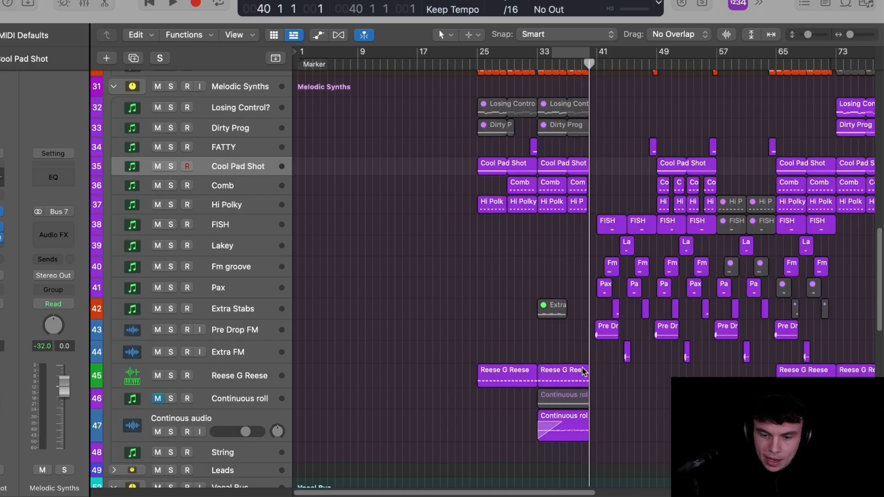
scroll(600, 357, up, 20)
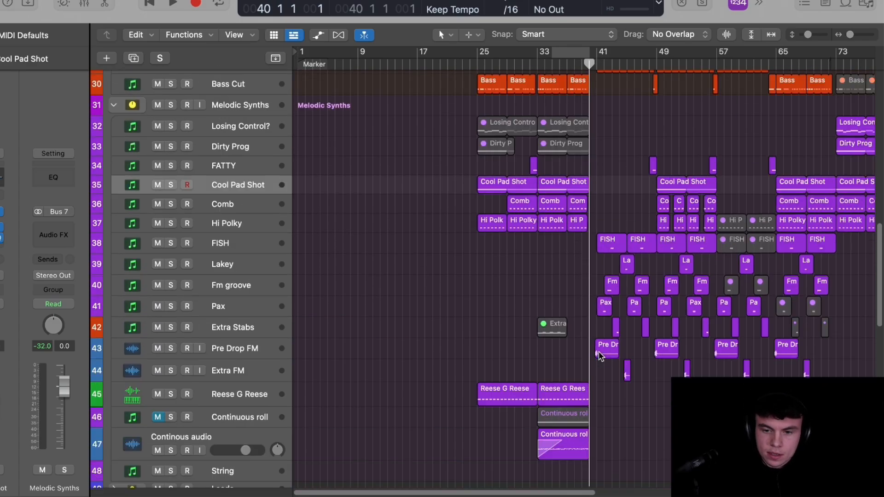
mouse_move(589, 58)
mouse_down()
mouse_move(617, 64)
mouse_move(604, 64)
mouse_up()
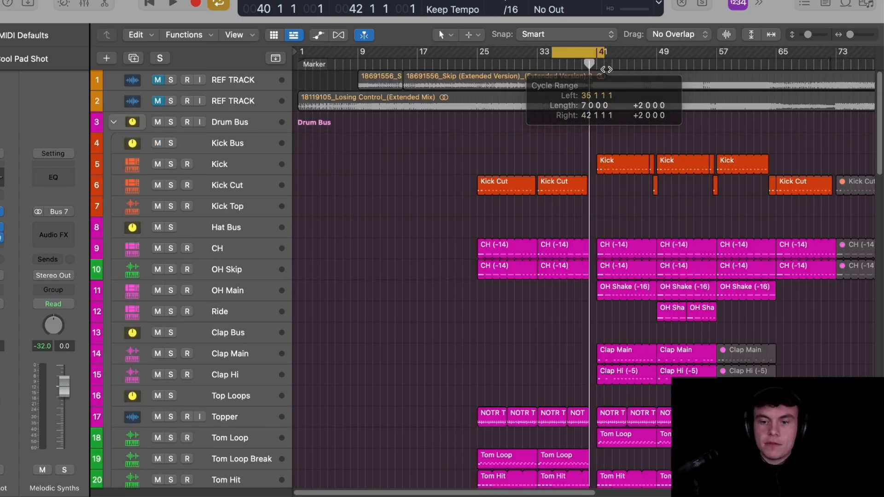
ctrl+alt+click(631, 180)
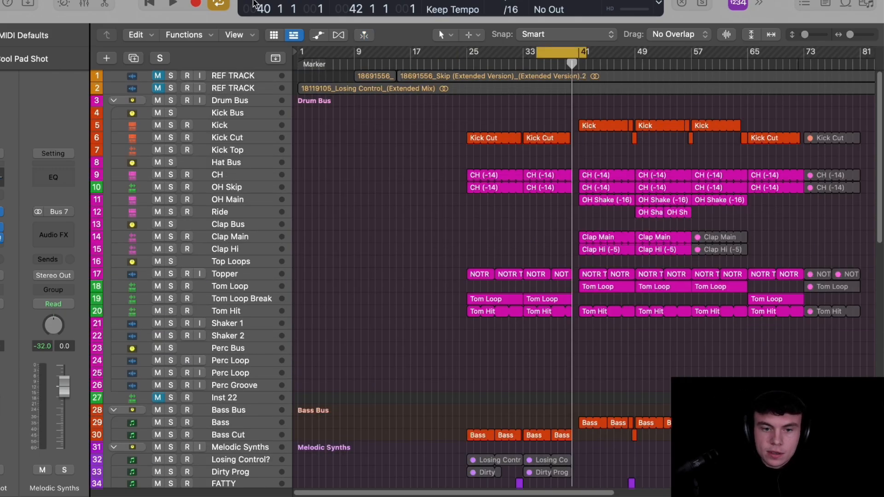
Open the Endless Smile plug-in on the Drum Bus and browse its effect presets, returning to No Limit.
click(257, 105)
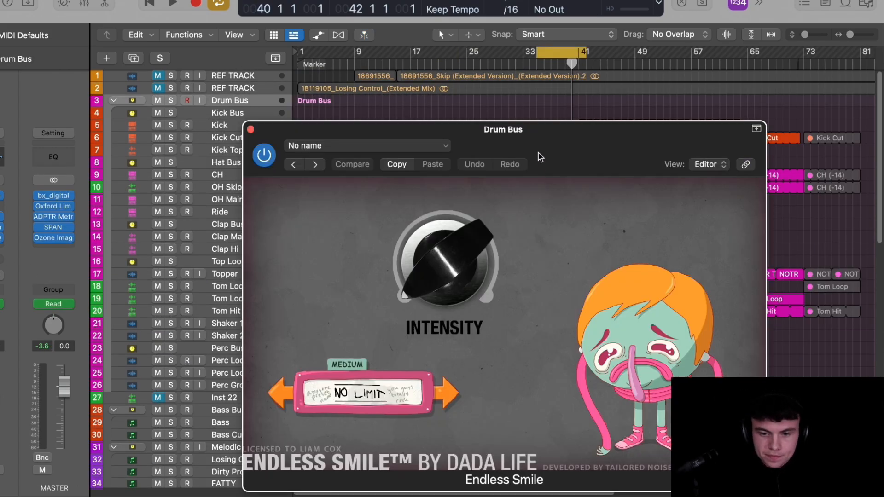
drag(537, 152, 534, 132)
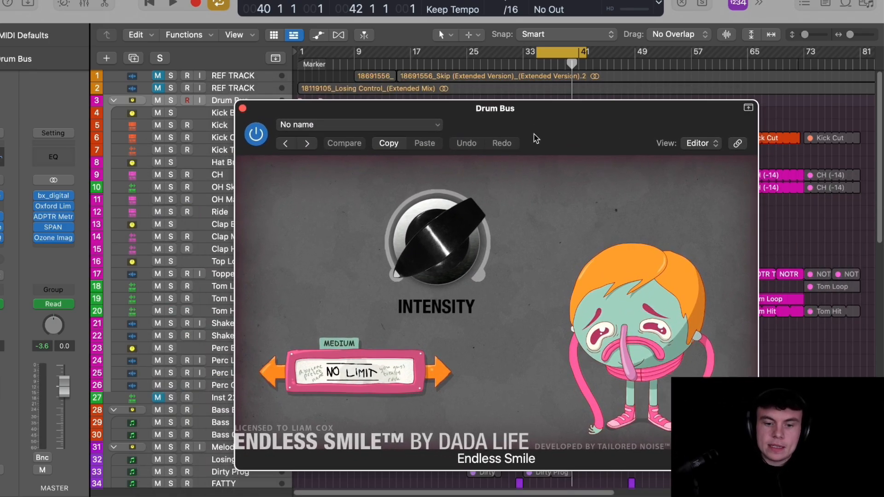
click(274, 373)
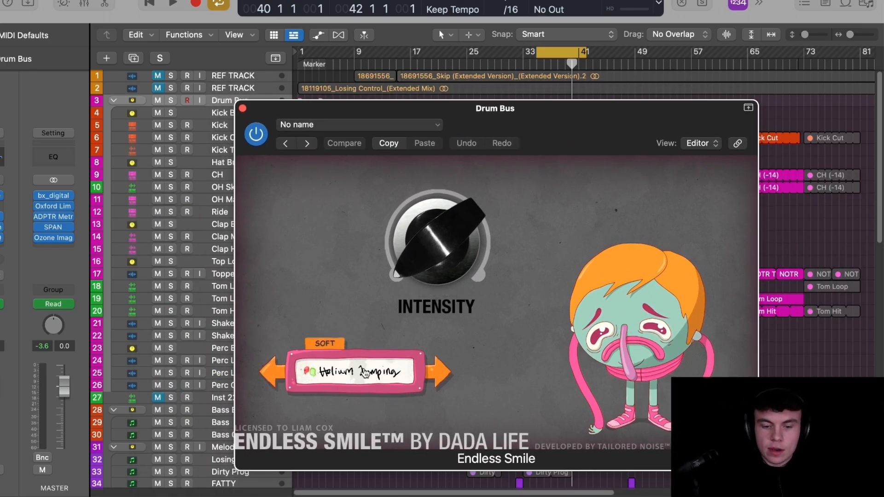
click(437, 372)
click(437, 372)
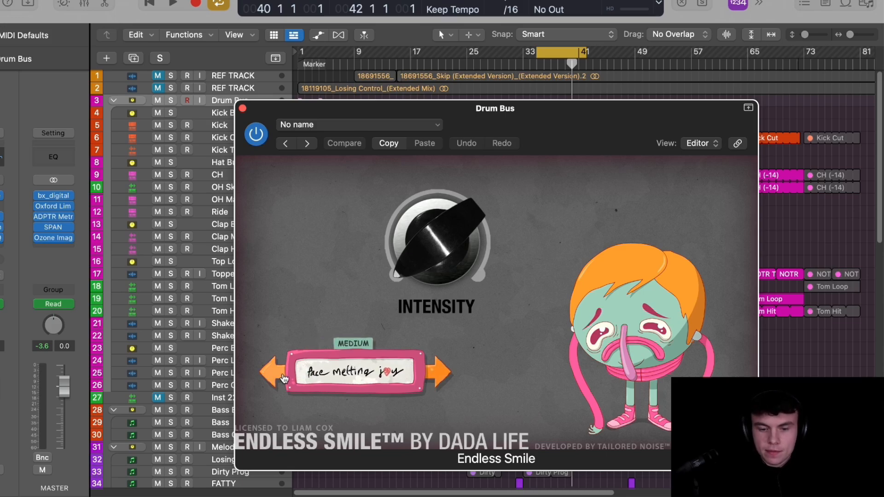
click(276, 374)
click(273, 373)
click(438, 372)
mouse_move(484, 247)
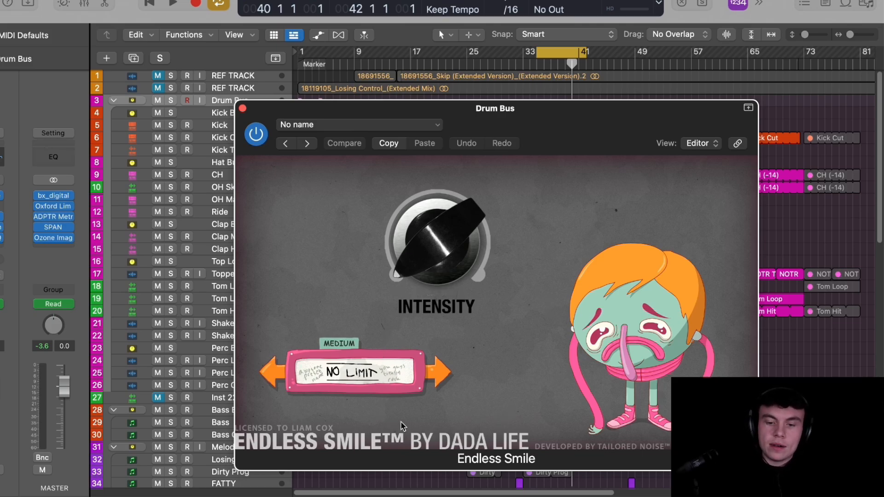
Try out the Endless Smile Intensity knob and return it to 0.0 %.
drag(572, 138, 599, 144)
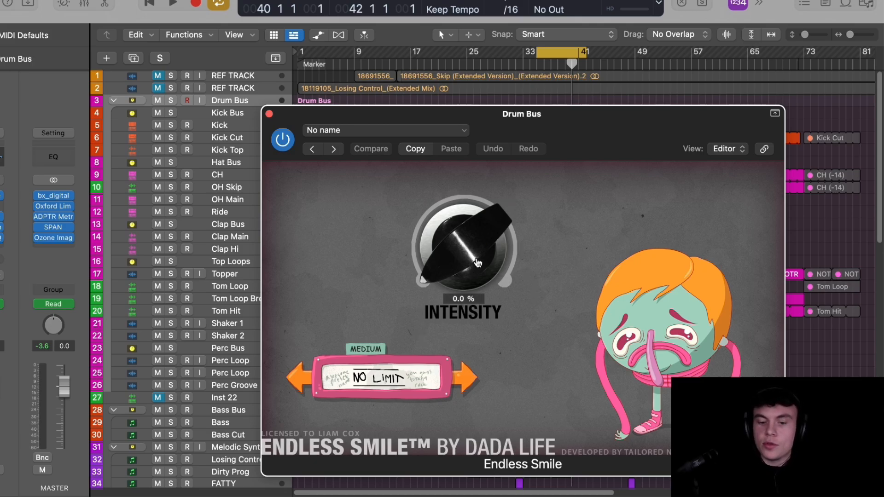
drag(477, 262, 485, 285)
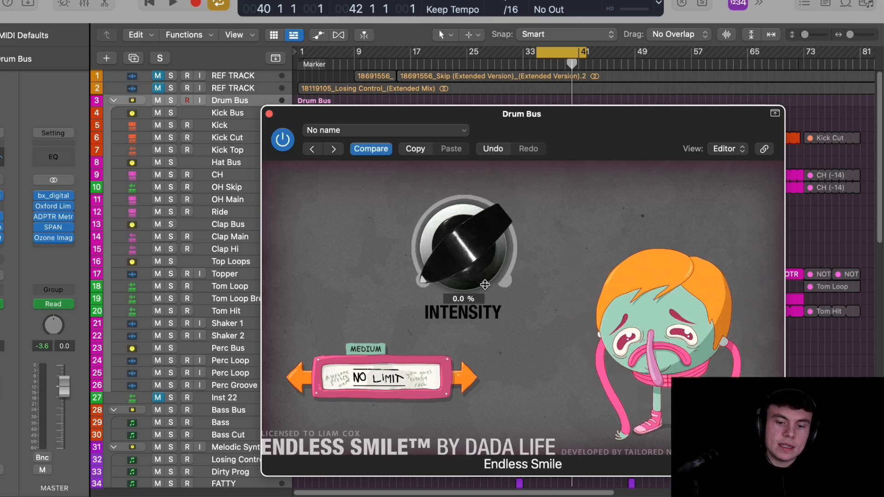
drag(487, 325, 477, 348)
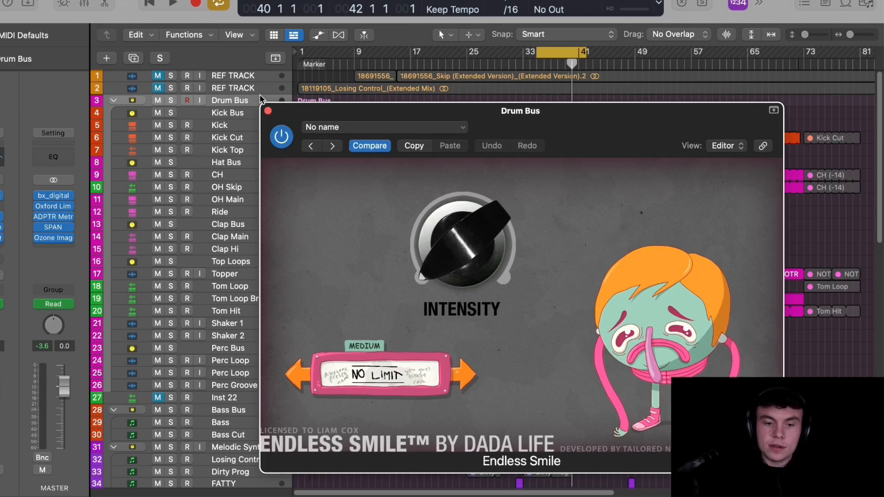
Close the Endless Smile window and reopen the plug-in on the Drum Bus.
click(267, 111)
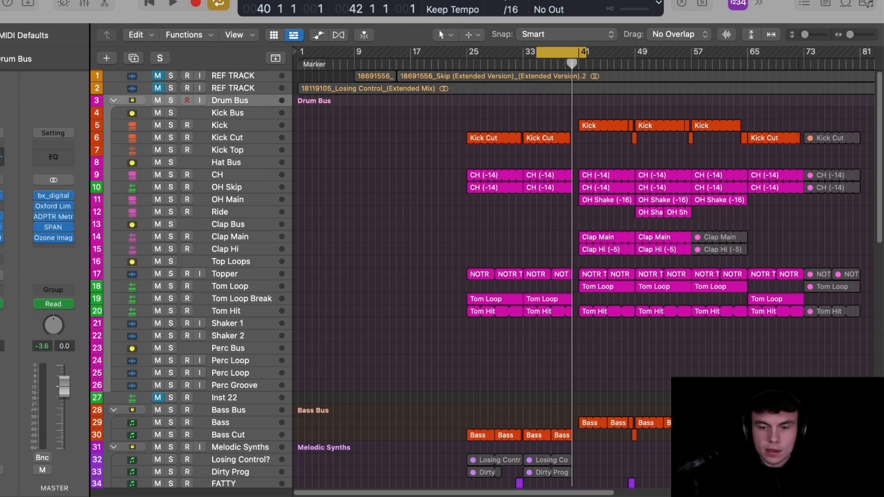
click(1, 227)
drag(600, 121, 594, 60)
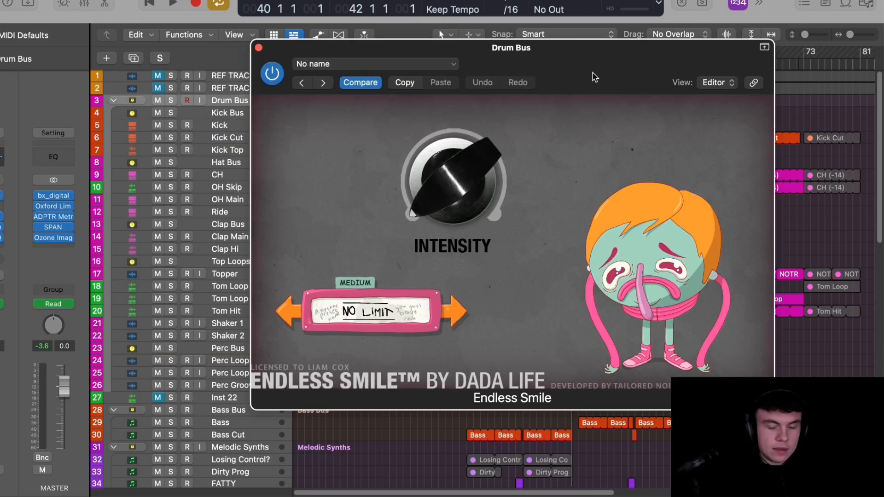
Browse the neighbouring Endless Smile preset, return to No Limit and close the plug-in window.
click(454, 312)
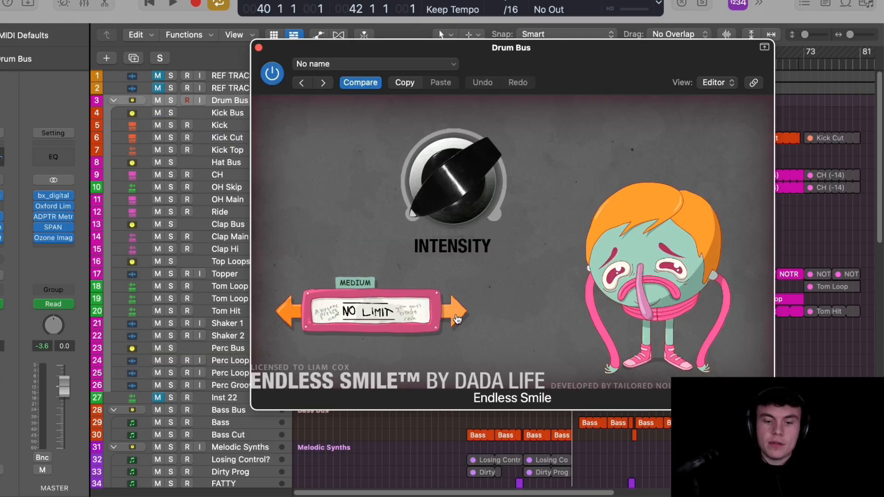
click(303, 317)
click(259, 47)
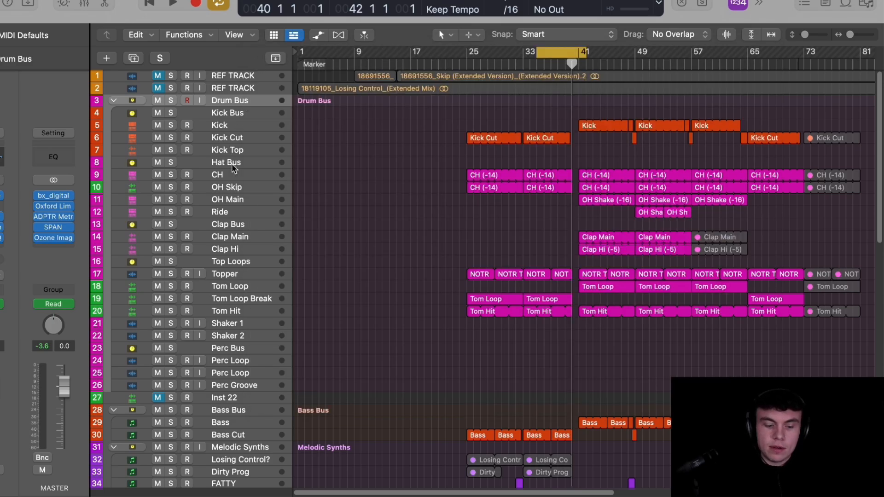
Show the track automation around bar 40 and reopen Endless Smile on the Drum Bus, placing its window clear of the track header.
drag(531, 123, 680, 212)
key(a)
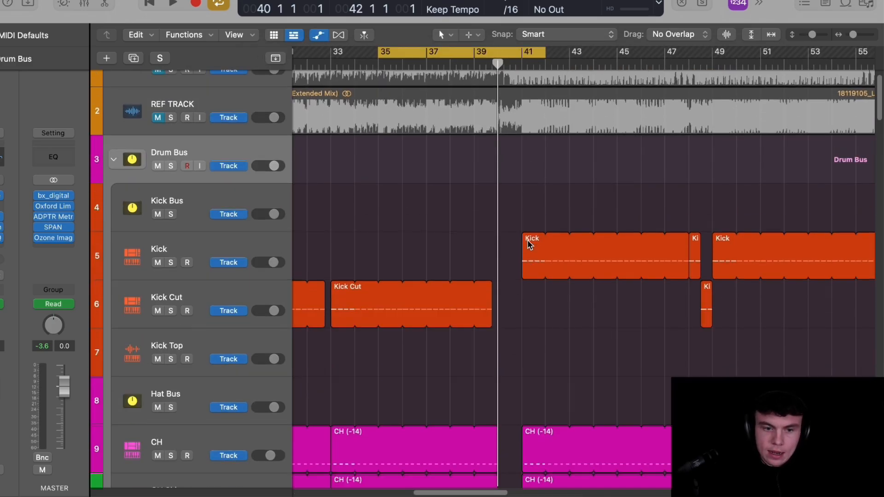
scroll(340, 208, left, 2)
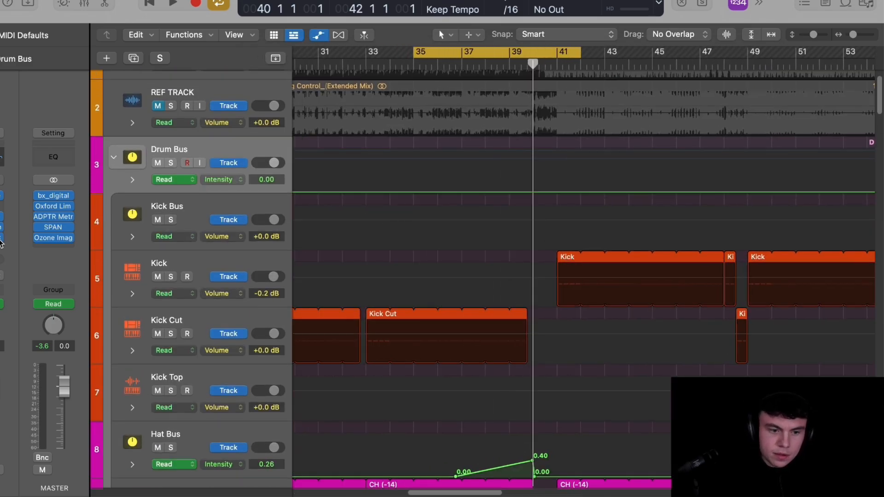
click(1, 216)
click(1, 207)
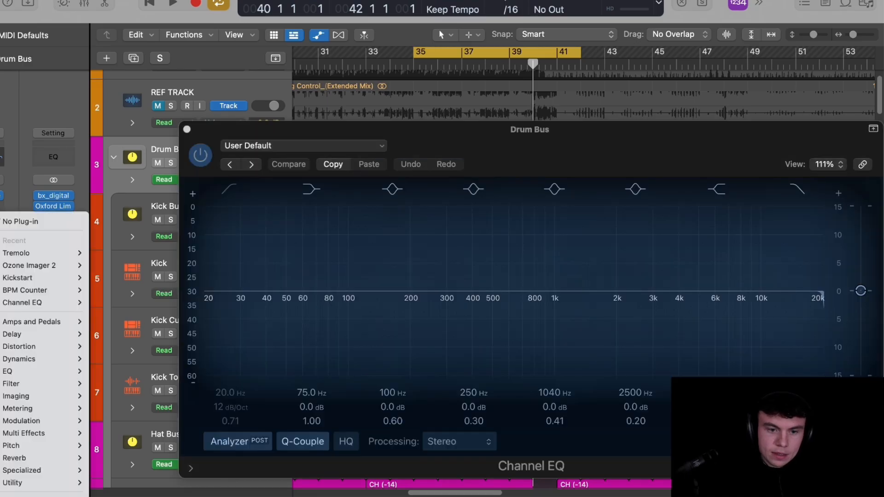
click(187, 129)
click(186, 130)
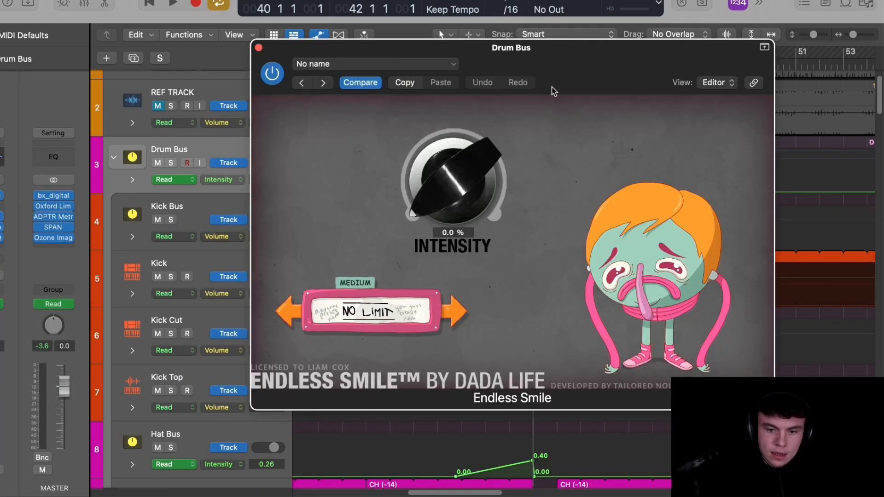
drag(554, 92, 590, 89)
Try Touch automation mode on the Drum Bus, return it to Read and close Endless Smile.
click(186, 179)
click(186, 185)
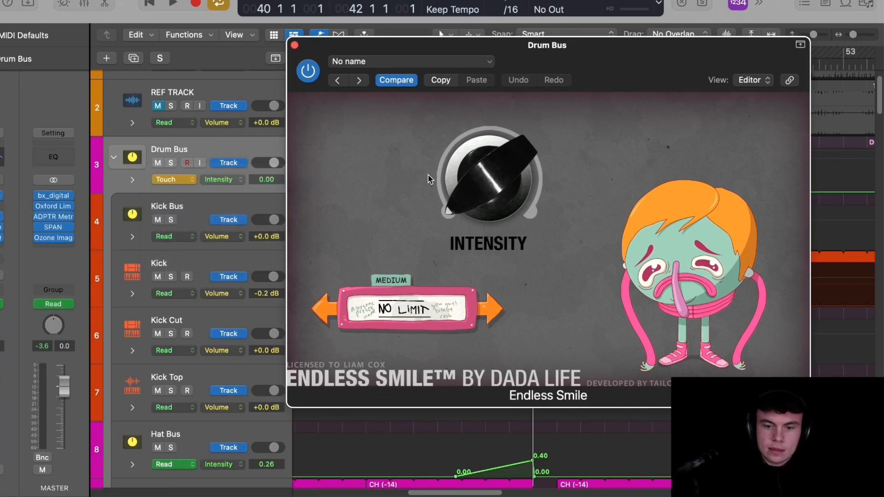
click(174, 180)
click(261, 72)
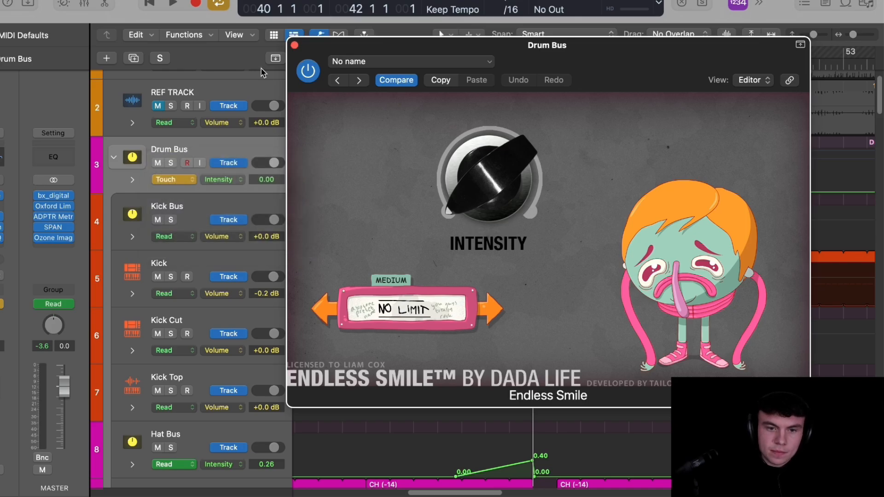
click(294, 45)
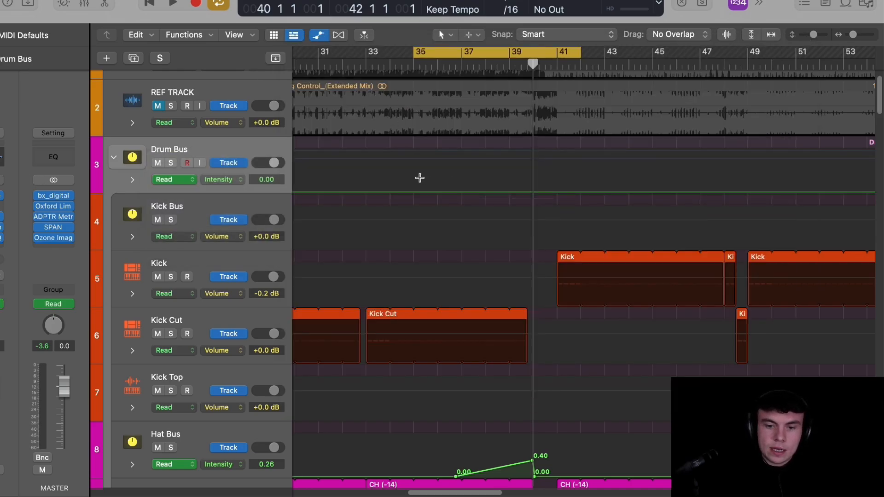
Draw Drum Bus Intensity automation rising from 0.00 just after bar 35 to about 0.82 at bar 40, falling to 0.00 before bar 41.
drag(419, 178, 531, 161)
click(542, 182)
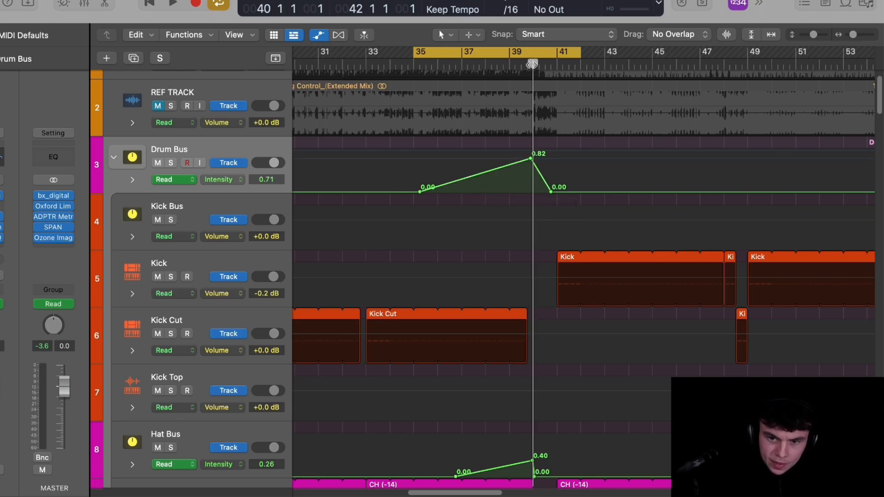
click(521, 66)
mouse_move(523, 66)
mouse_down()
mouse_move(534, 66)
mouse_move(526, 66)
mouse_up()
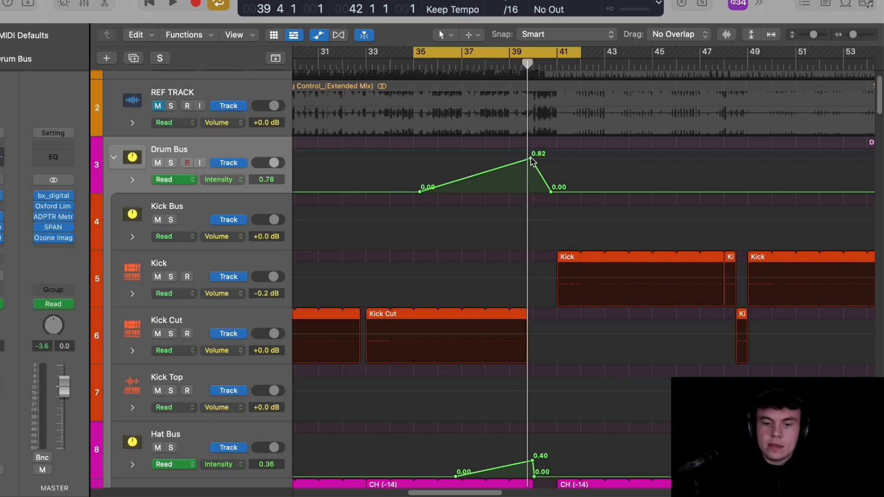
click(531, 160)
mouse_move(529, 66)
mouse_down()
mouse_move(547, 66)
mouse_move(533, 65)
mouse_move(543, 66)
mouse_move(527, 53)
mouse_move(551, 57)
mouse_move(532, 56)
mouse_up()
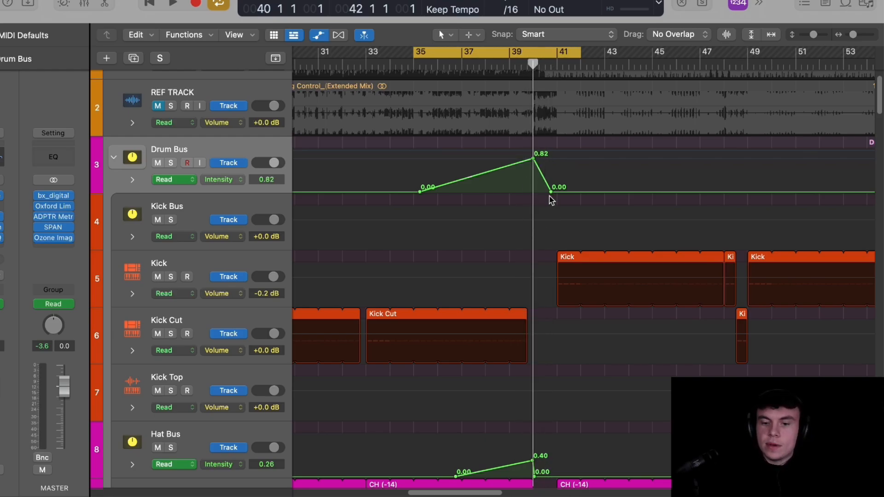
drag(550, 198, 554, 194)
drag(553, 194, 551, 192)
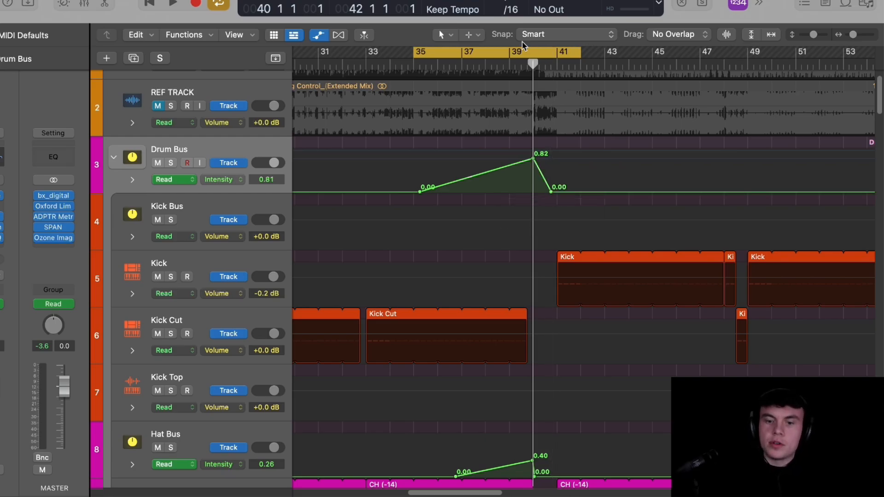
Solo the Drum Bus and play the Intensity build-up from bar 35.
drag(535, 63, 414, 81)
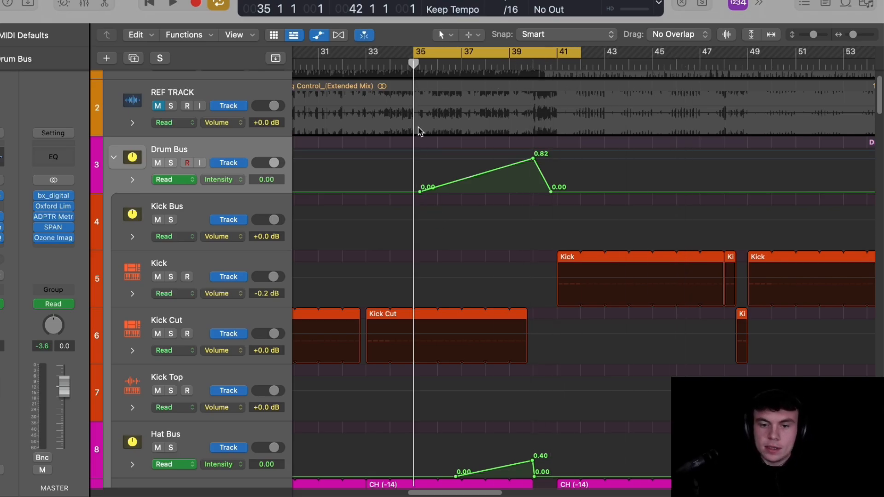
key(s)
key(space)
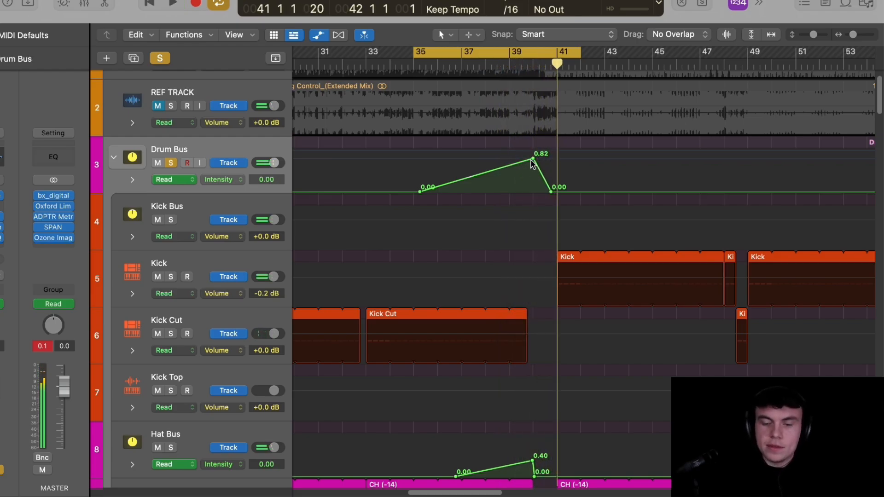
Lower the Drum Bus Intensity peak at bar 40 to about 0.63 and return the playhead to bar 35.
click(534, 161)
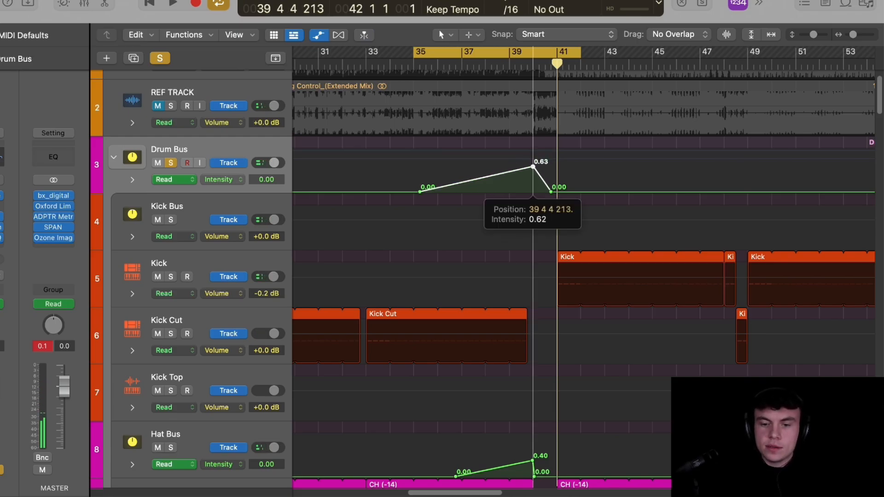
key(super+z)
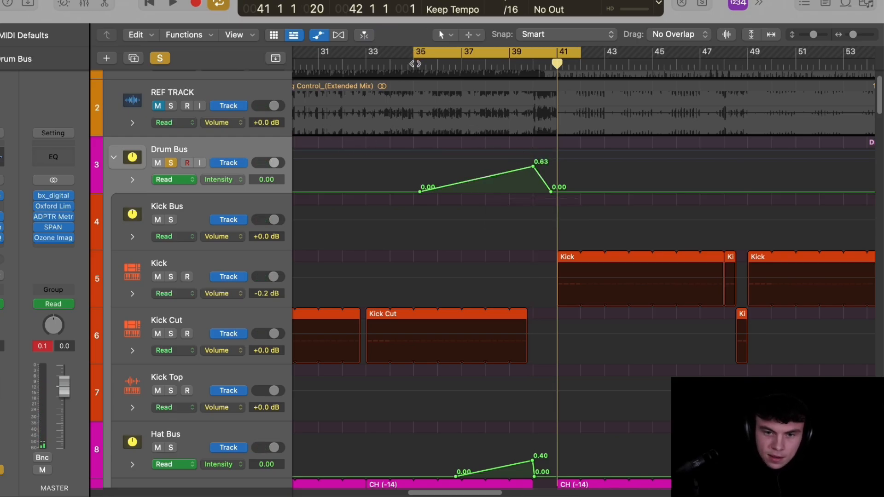
mouse_move(415, 64)
mouse_down()
mouse_move(445, 67)
mouse_move(379, 67)
mouse_move(413, 72)
mouse_up()
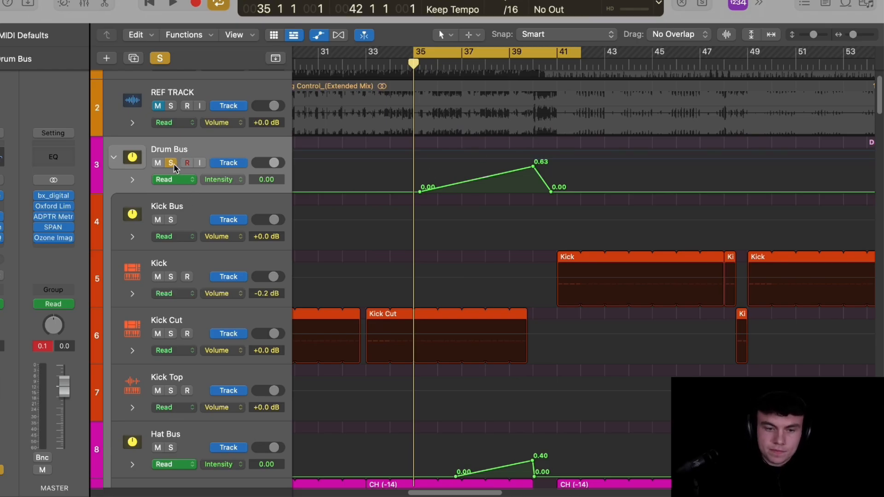
mouse_move(415, 65)
mouse_down()
mouse_move(473, 69)
mouse_move(396, 69)
mouse_move(426, 69)
mouse_move(414, 73)
mouse_up()
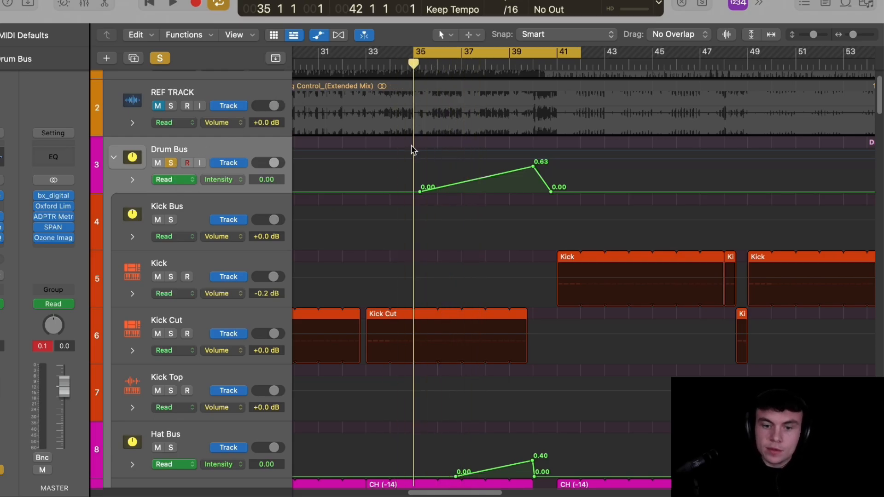
Look over the lower tracks of the arrangement and return to the Drum Bus automation lane.
scroll(424, 158, down, 3)
scroll(425, 158, down, 15)
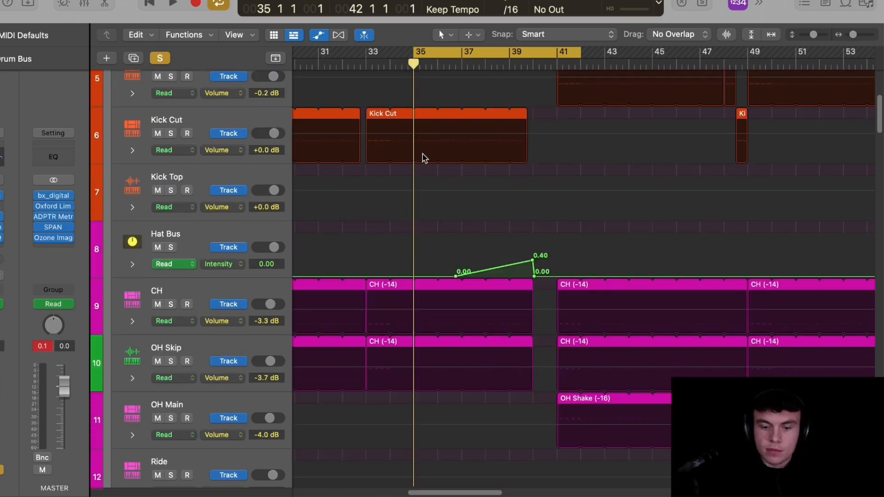
scroll(424, 158, down, 15)
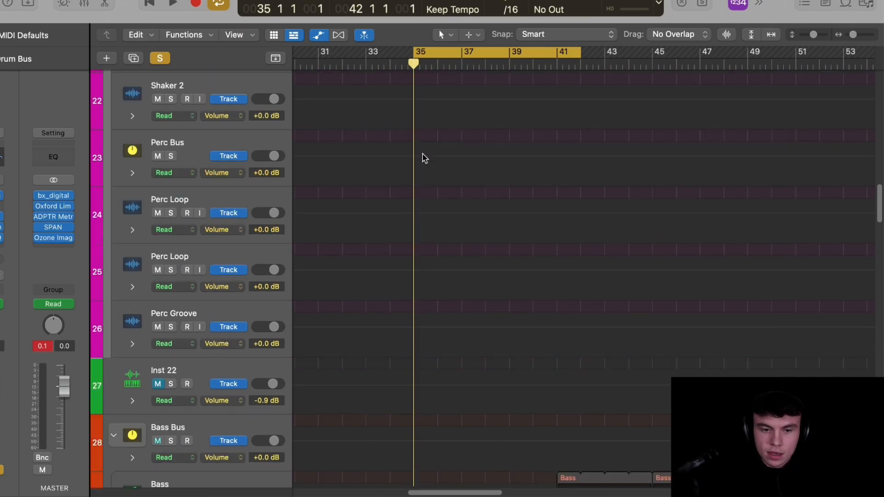
ctrl+alt+click(455, 179)
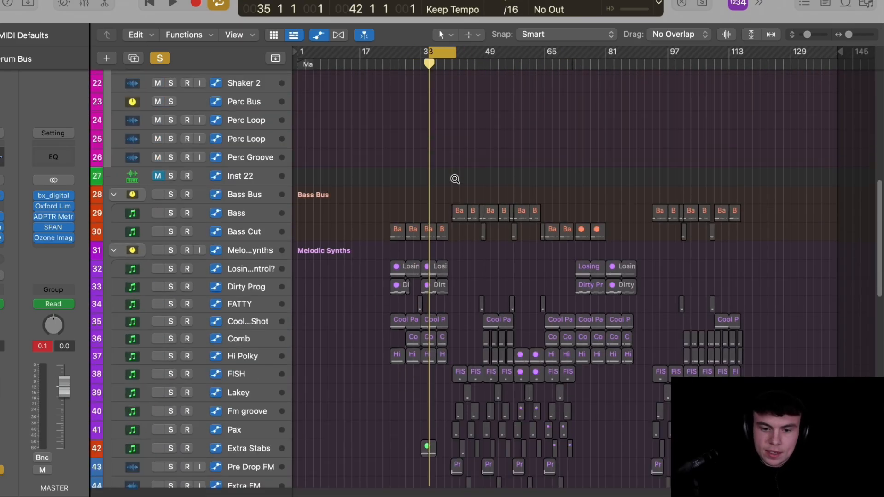
scroll(484, 193, down, 10)
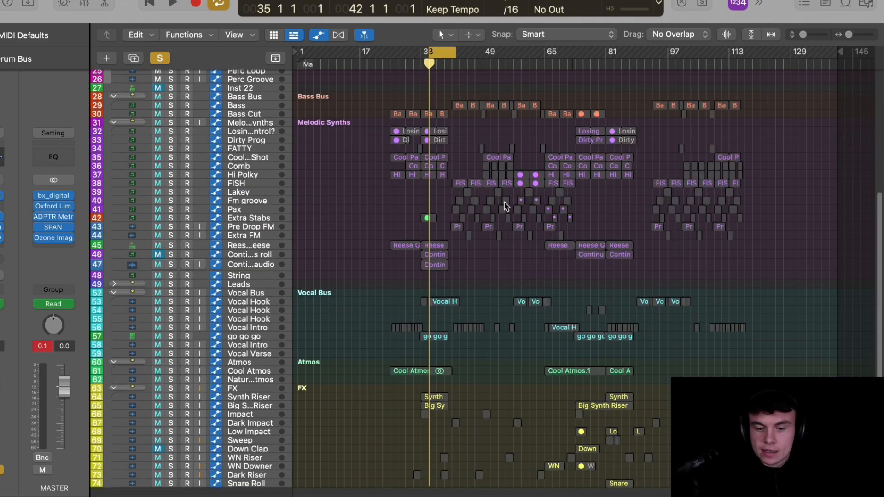
scroll(504, 206, up, 15)
ctrl+alt+drag(585, 290, 515, 62)
ctrl+alt+drag(699, 216, 496, 61)
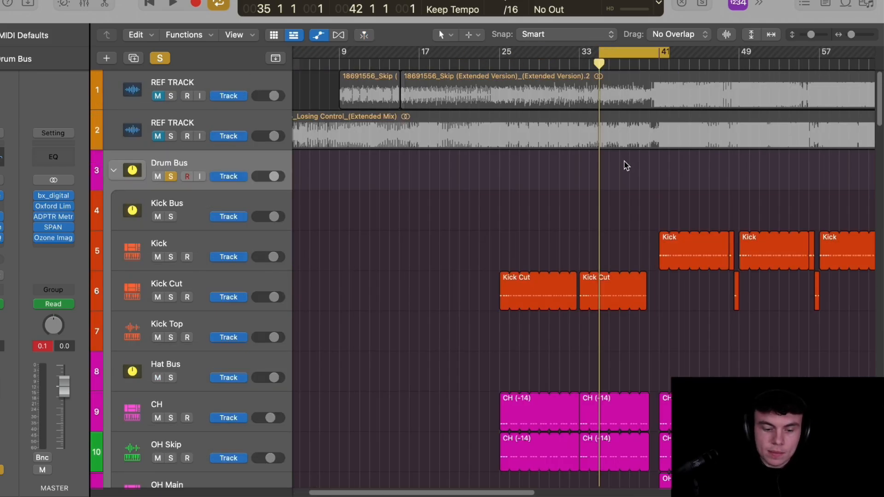
key(a)
scroll(565, 178, right, 5)
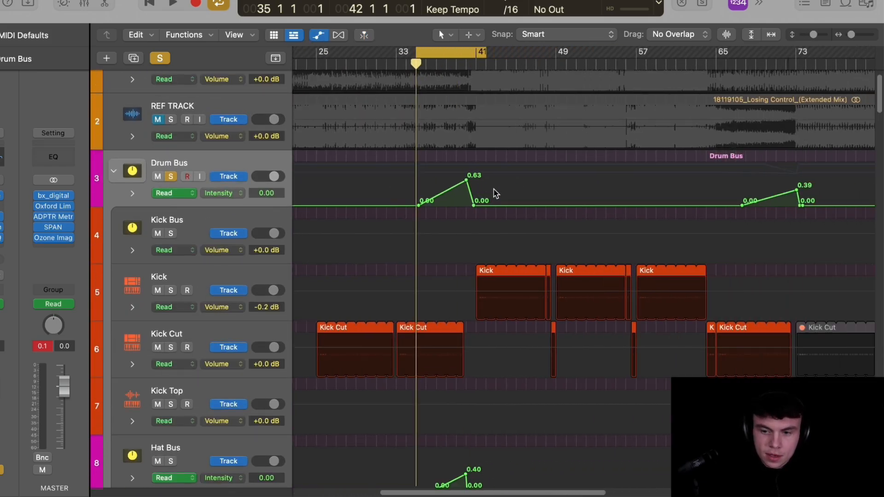
Set the Endless Smile Intensity peak at bar 40 on the Drum Bus to about 0.59.
drag(467, 180, 467, 182)
click(232, 195)
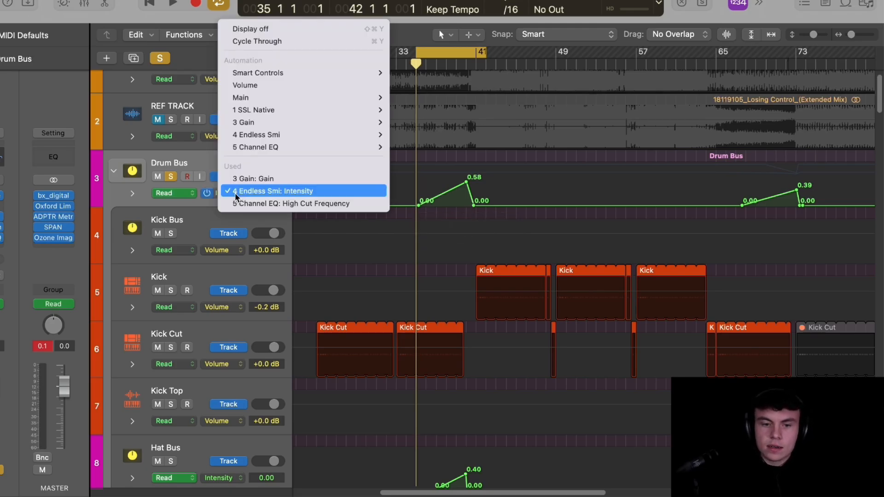
click(254, 194)
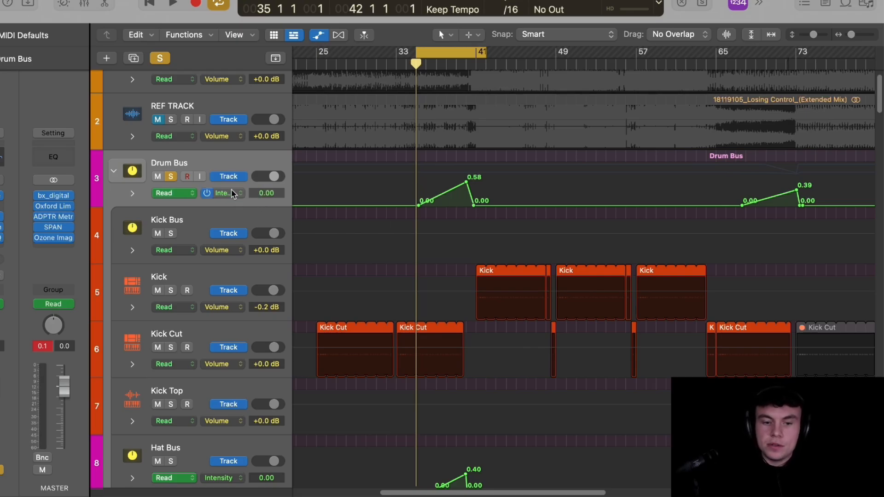
drag(466, 184, 466, 183)
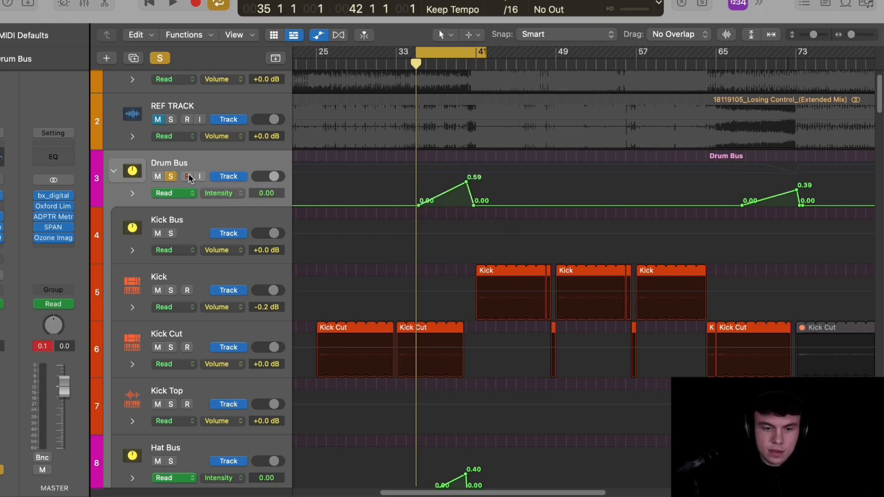
Unsolo the Drum Bus and hide the track automation, showing the whole arrangement.
click(175, 177)
key(a)
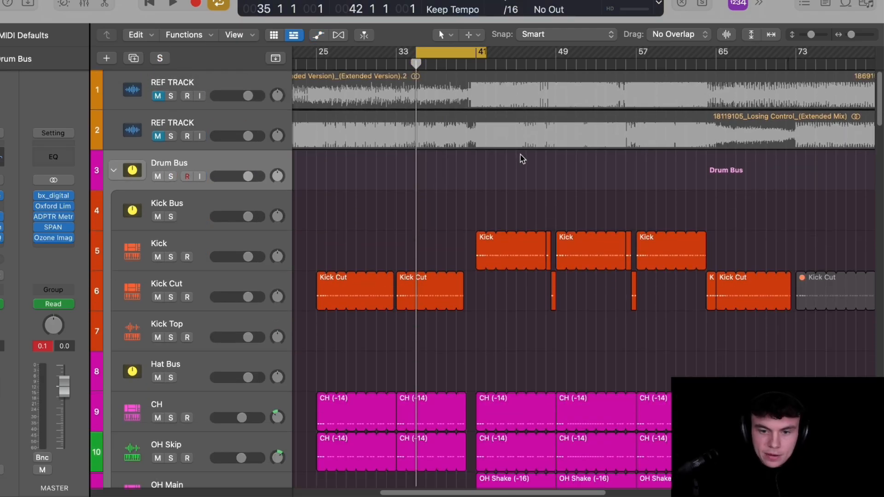
key(z)
Set the cycle range from bar 33 to bar 49 and play the build-up into the drop.
drag(455, 57, 484, 57)
drag(429, 58, 421, 58)
key(space)
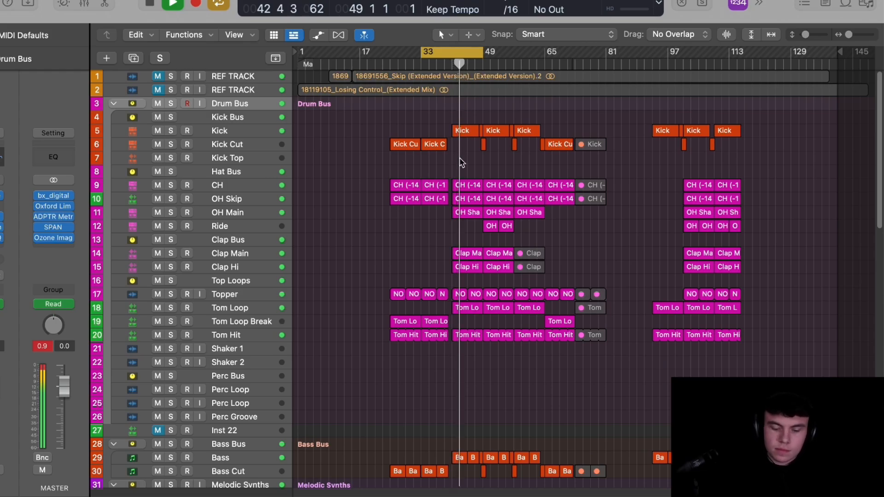
key(space)
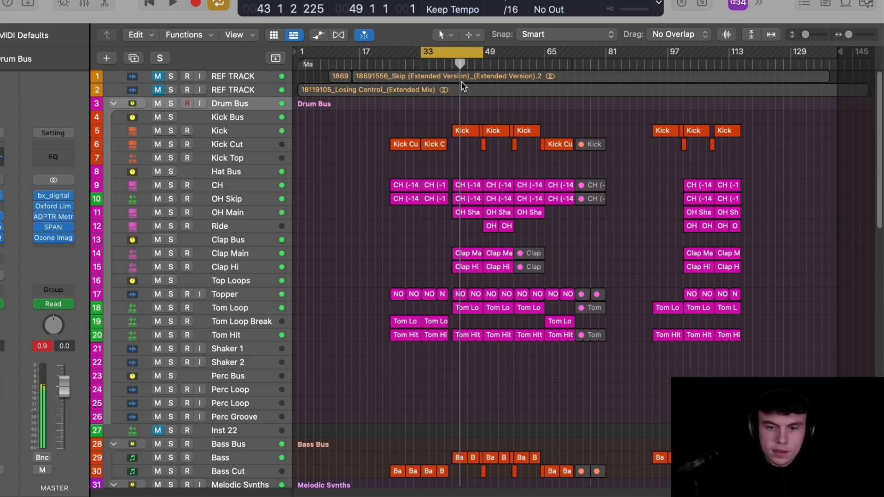
Move the playhead to bar 33 and look over the Melodic Synths, Vocal Bus, Atmos and FX tracks.
drag(437, 62, 434, 141)
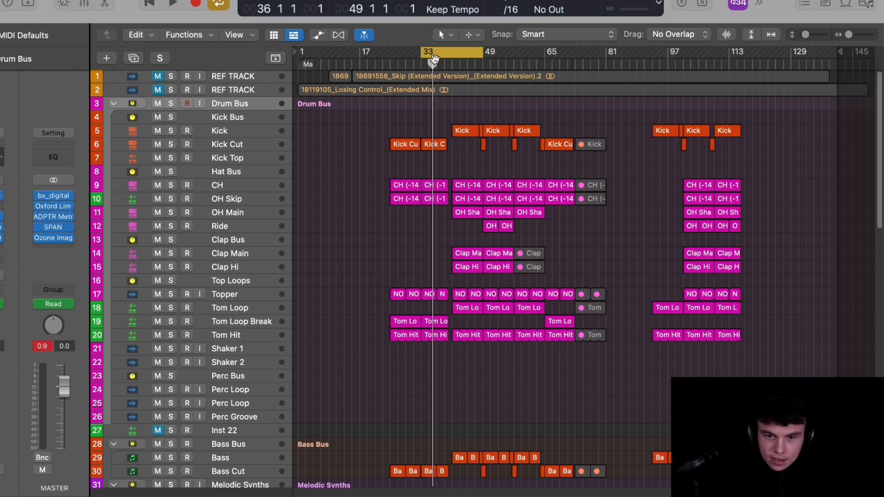
drag(434, 58, 421, 62)
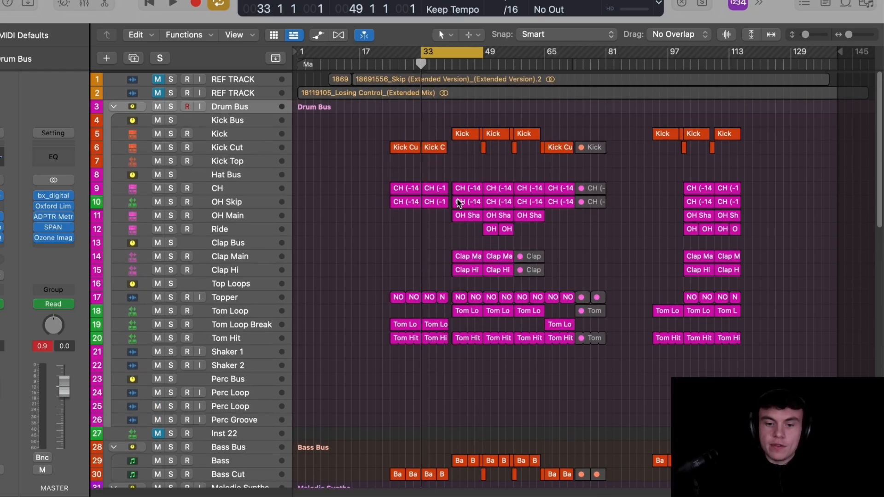
scroll(457, 198, down, 10)
scroll(431, 387, down, 3)
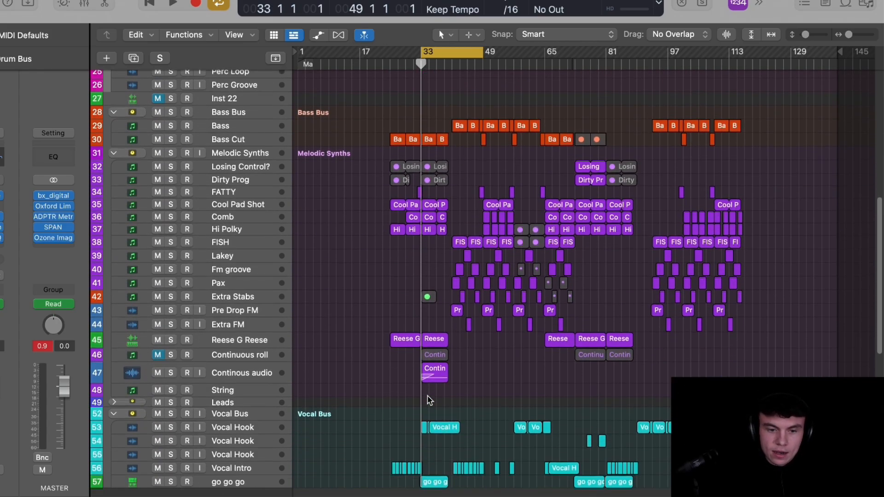
click(245, 145)
scroll(302, 379, down, 3)
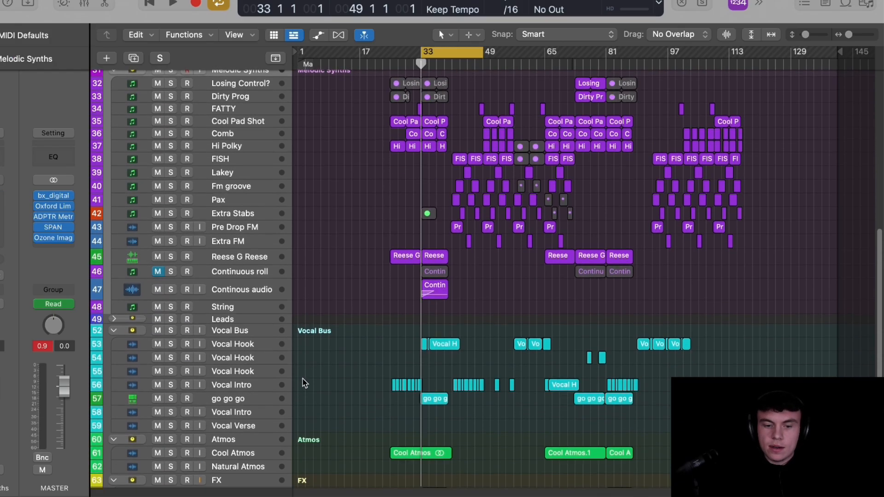
click(266, 334)
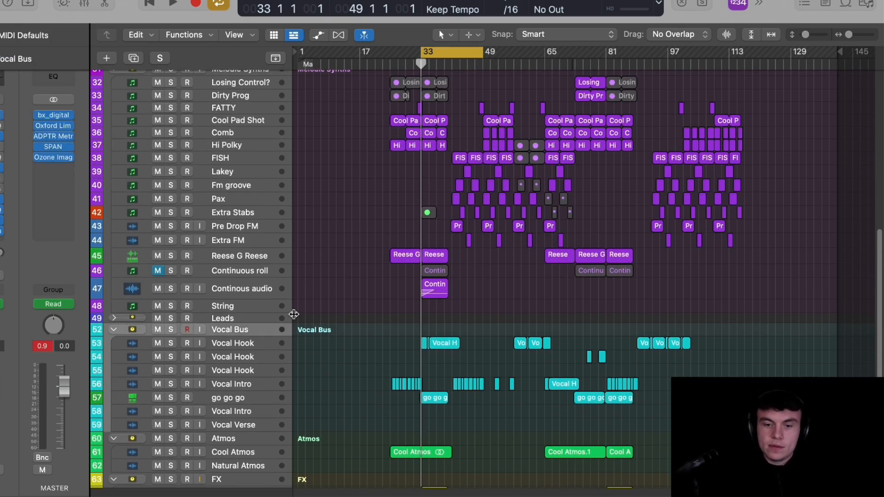
scroll(503, 272, down, 9)
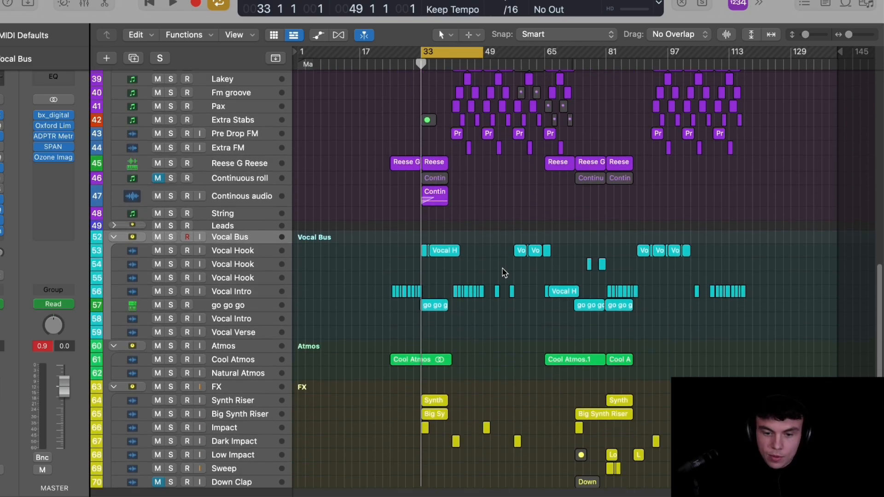
click(241, 251)
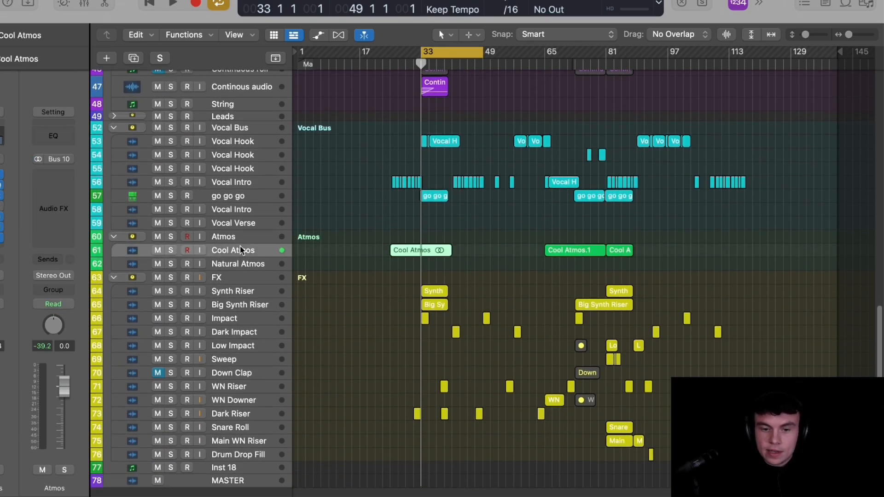
click(483, 239)
scroll(484, 239, up, 10)
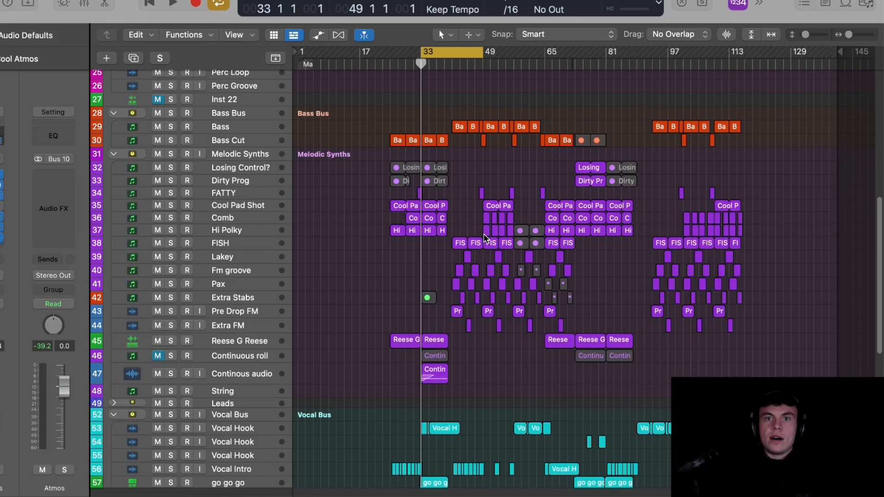